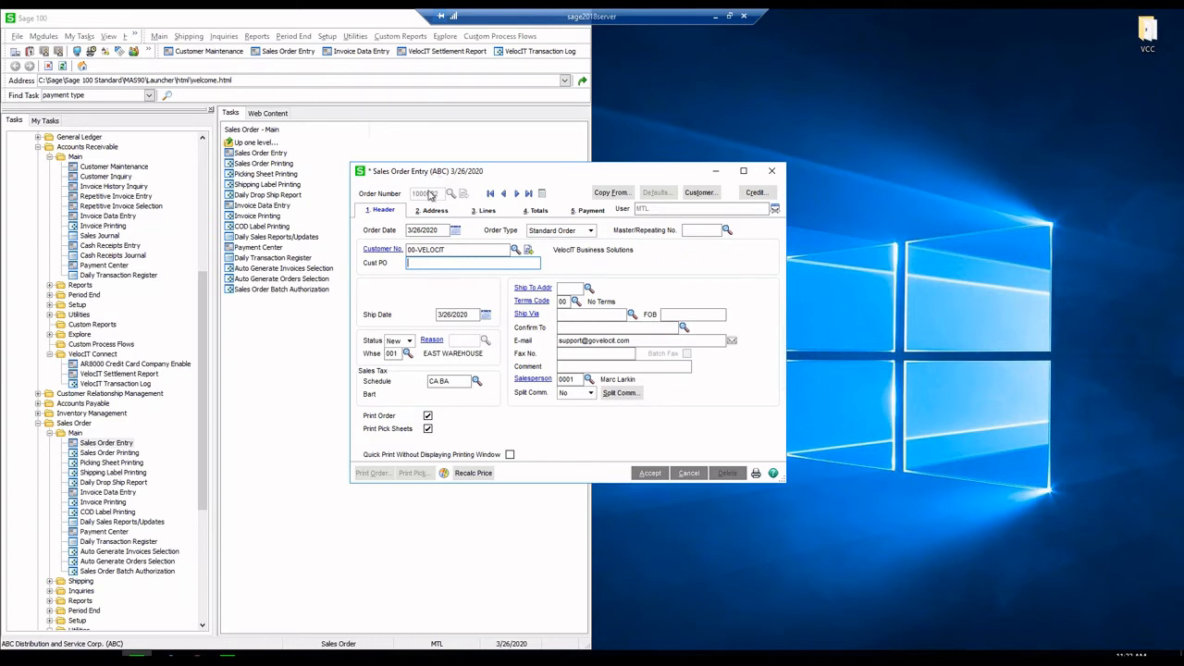
- Add a line for miscellaneous charge item /L with quantity 5
click(444, 250)
click(483, 211)
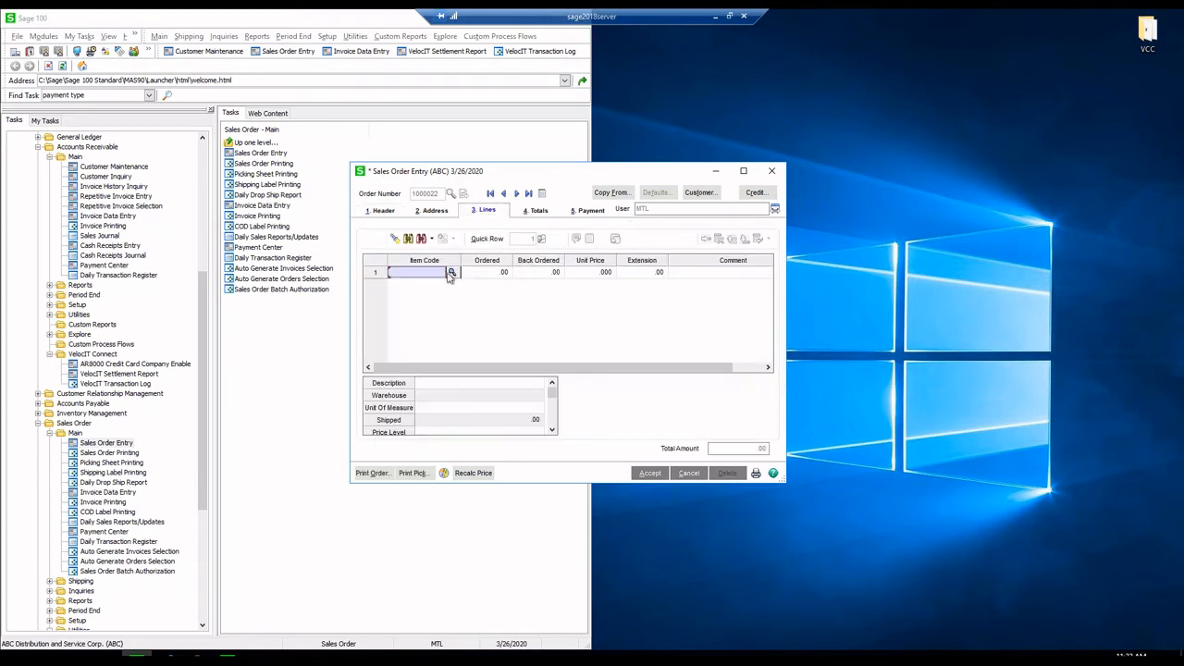
text(/L)
key(Tab)
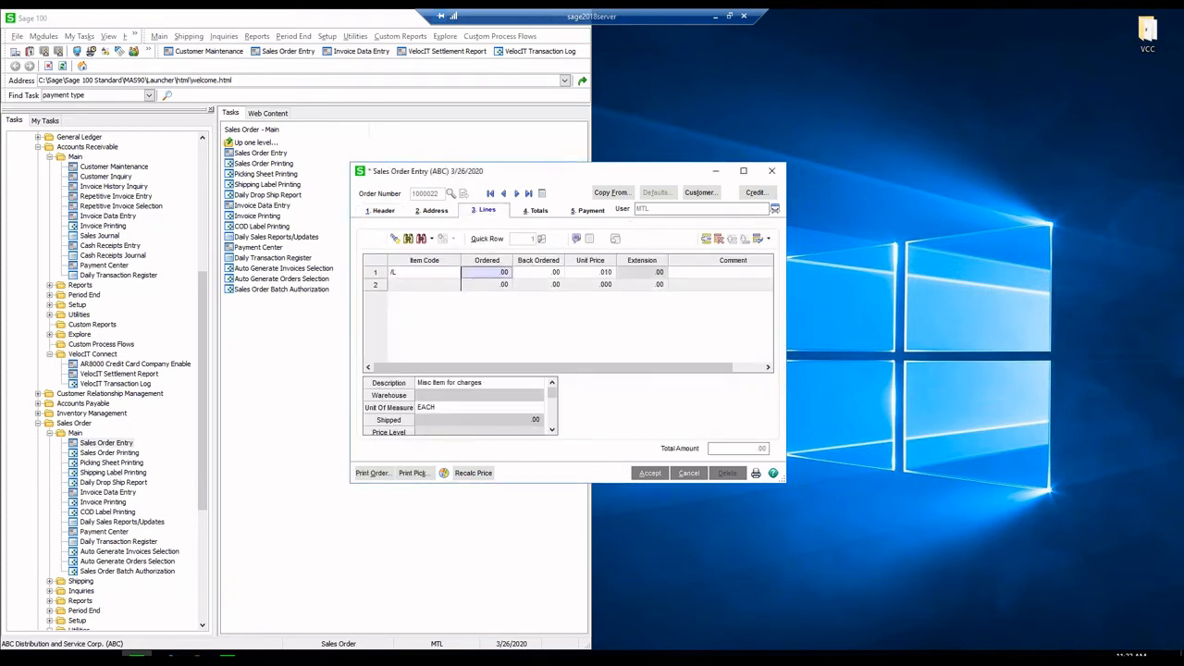
text(5)
key(Tab)
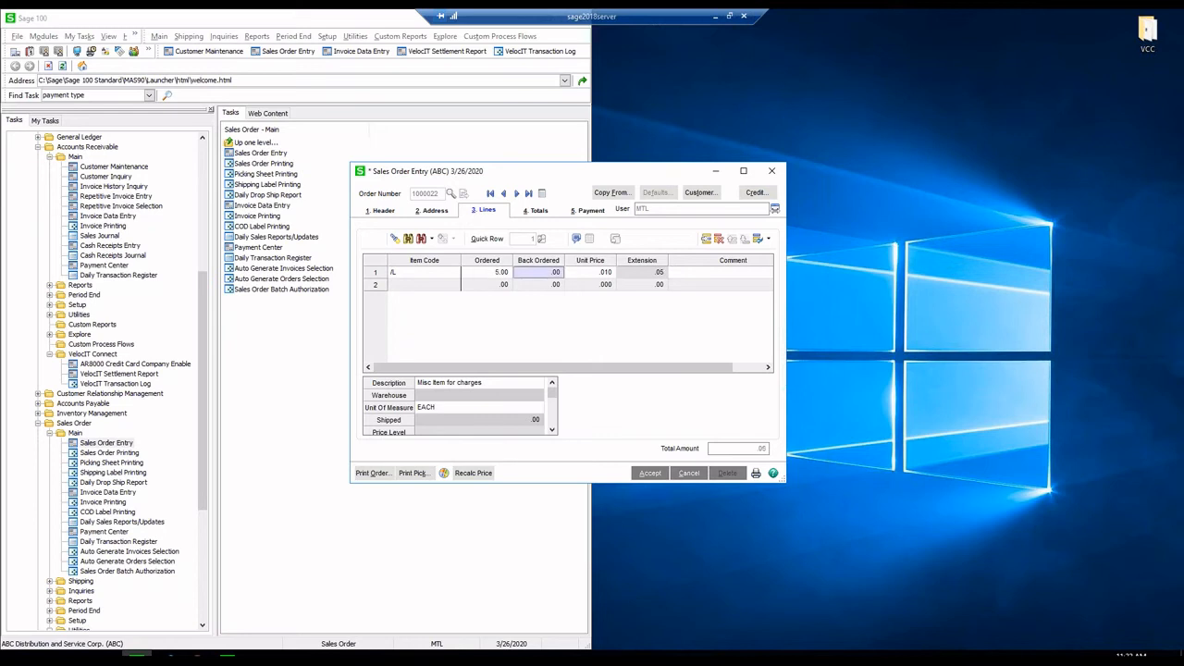
- On Totals, set the Deposit Payment Type to CREDIT CARD
click(537, 211)
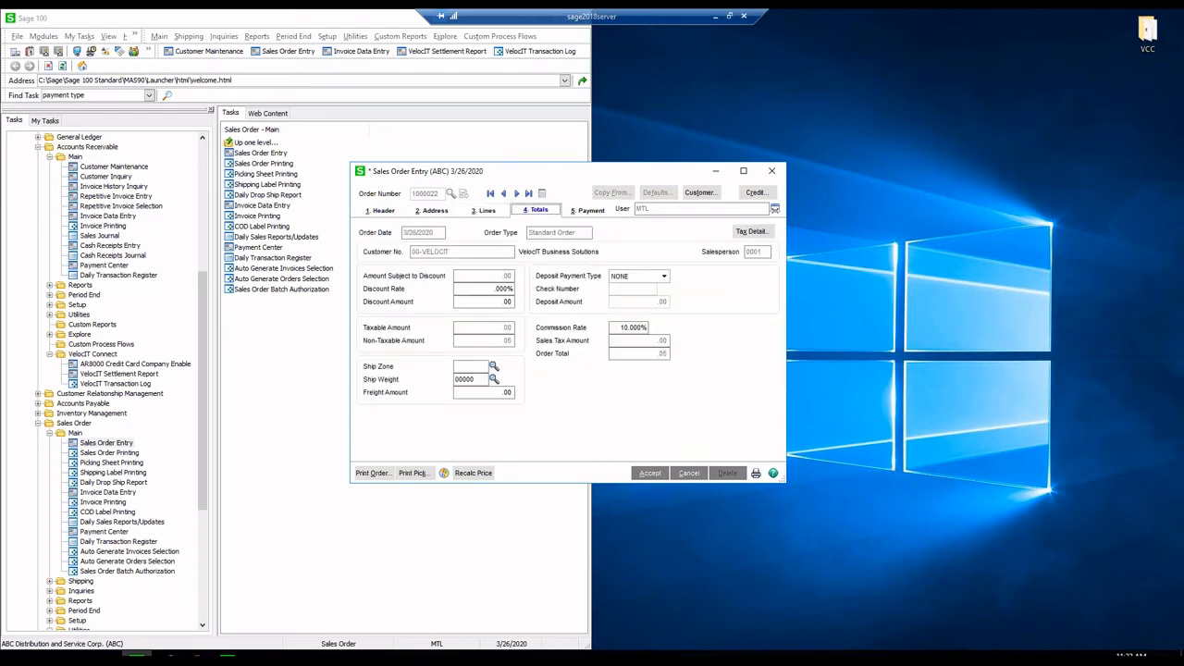
click(638, 278)
click(631, 296)
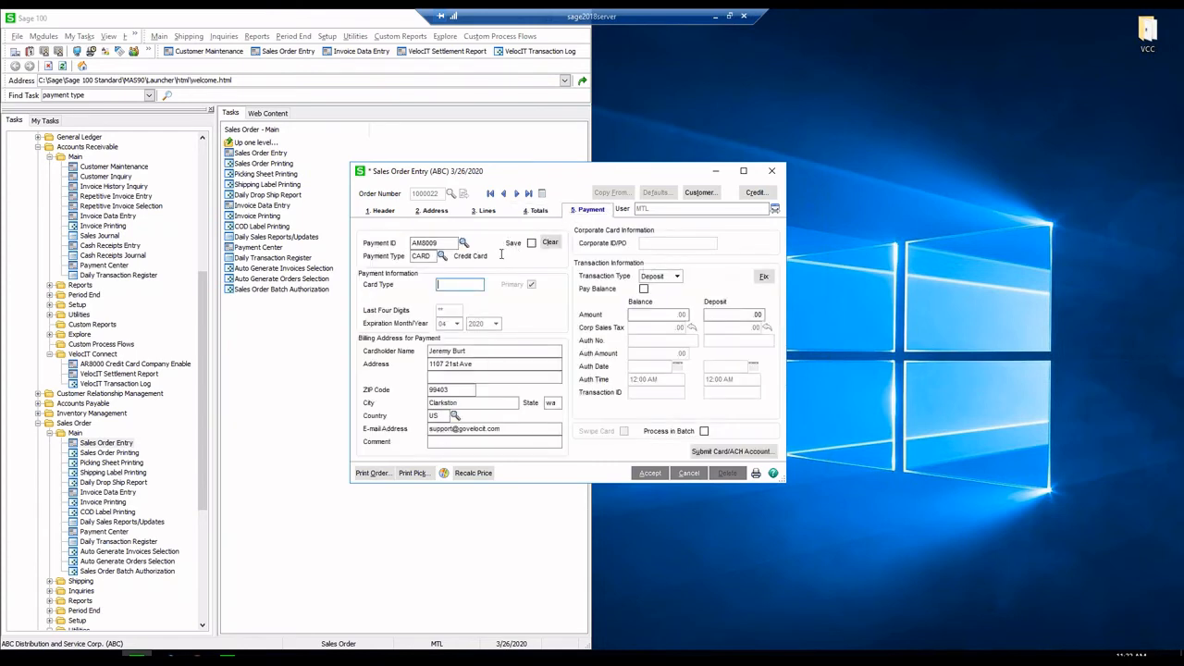
- Examine the stored payment ID on the order's Payment tab
click(426, 257)
click(430, 243)
drag(440, 243, 401, 242)
click(425, 242)
drag(424, 242, 413, 242)
click(421, 243)
drag(422, 243, 403, 248)
double_click(436, 244)
click(436, 245)
- Replace the .00 deposit amount with .04
click(754, 314)
double_click(754, 315)
text(.04)
key(Tab)
- Start the card deposit, cancel the VelocIT sale, and clear the stored payment details
click(740, 451)
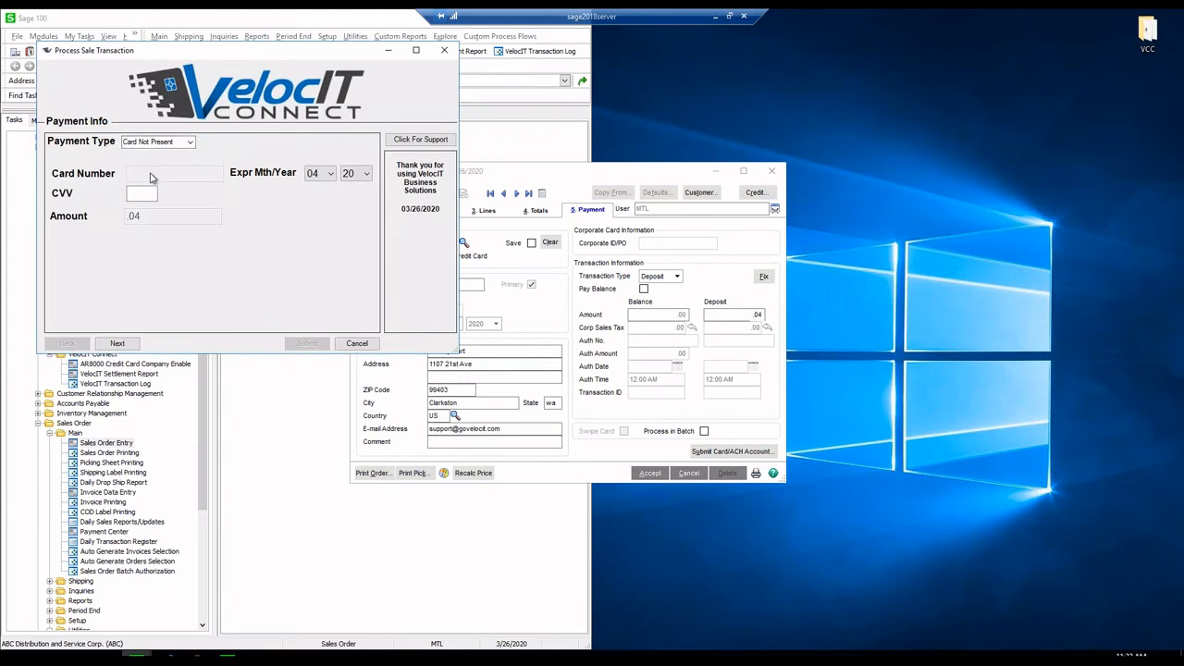
drag(264, 49, 690, 157)
click(592, 251)
click(590, 248)
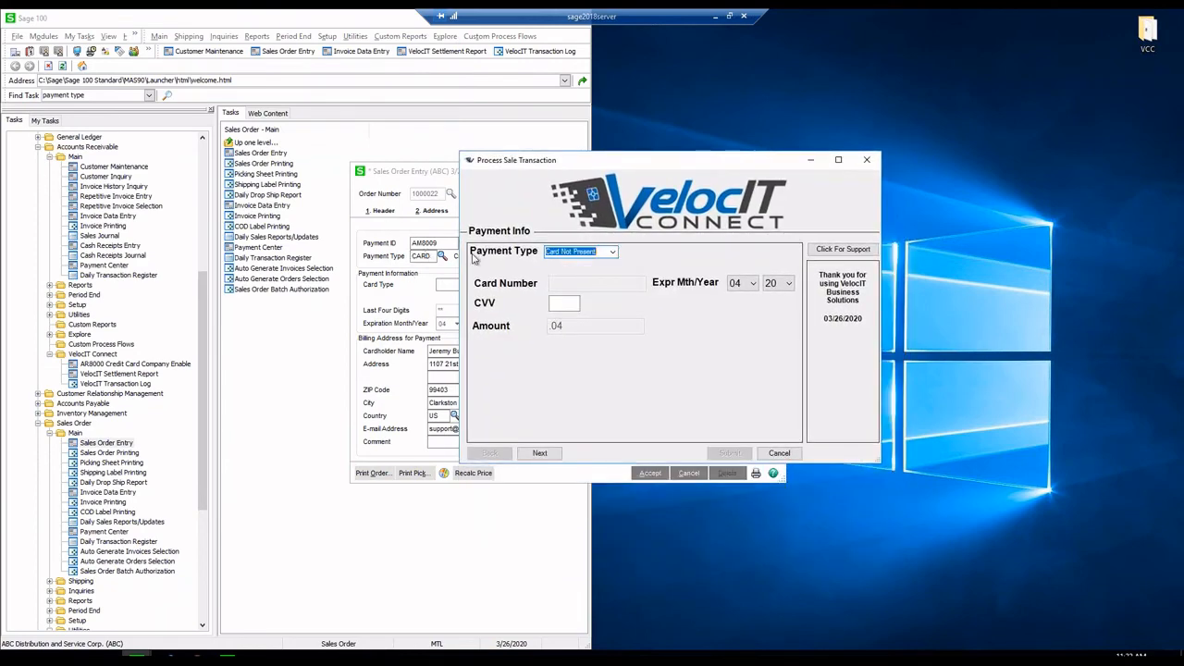
click(779, 452)
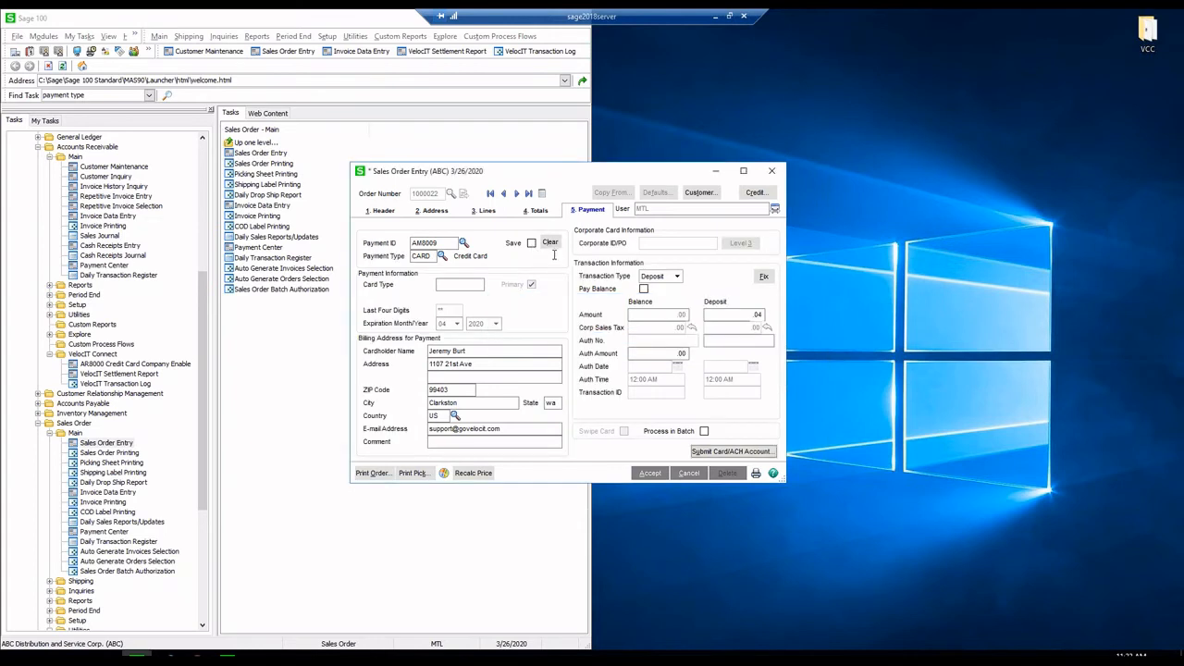
click(550, 242)
- Enter payment type CARD with new payment ID A1234, declining to save it
click(428, 255)
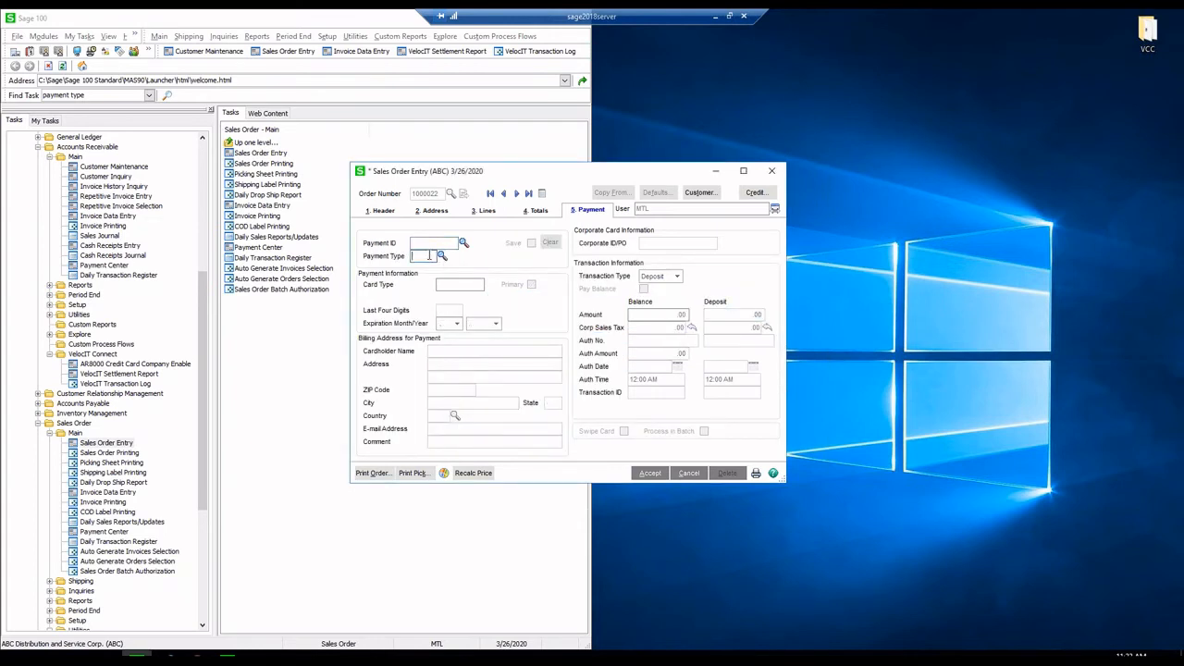
text(CARD)
key(Tab)
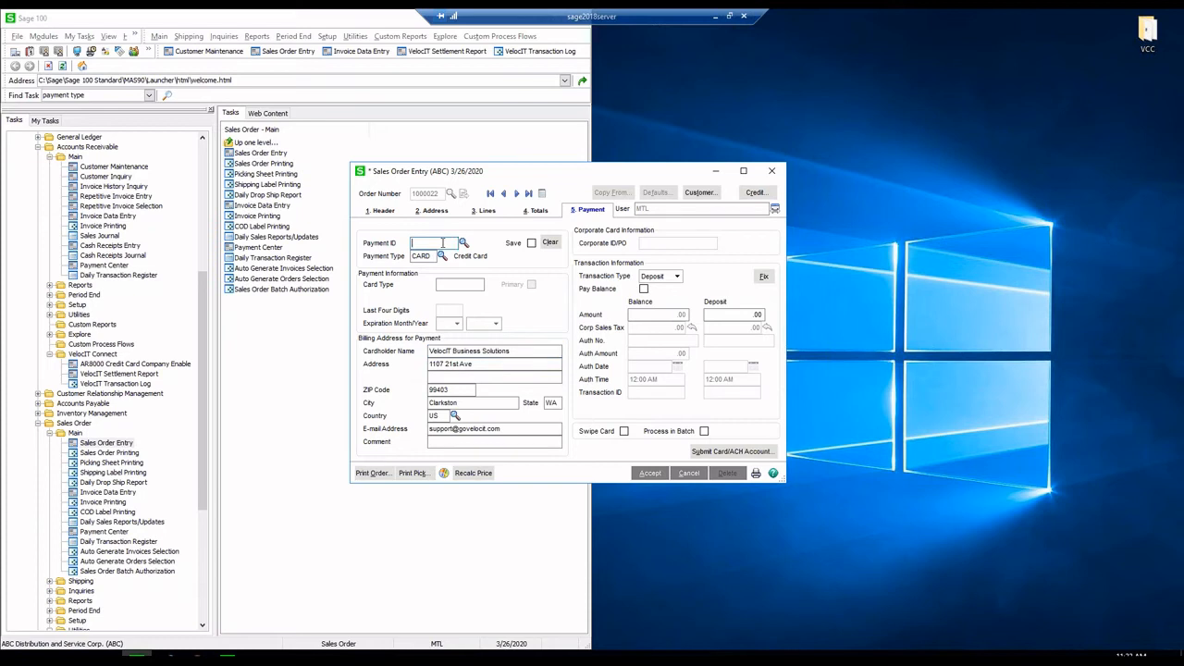
text(A1234)
key(Tab)
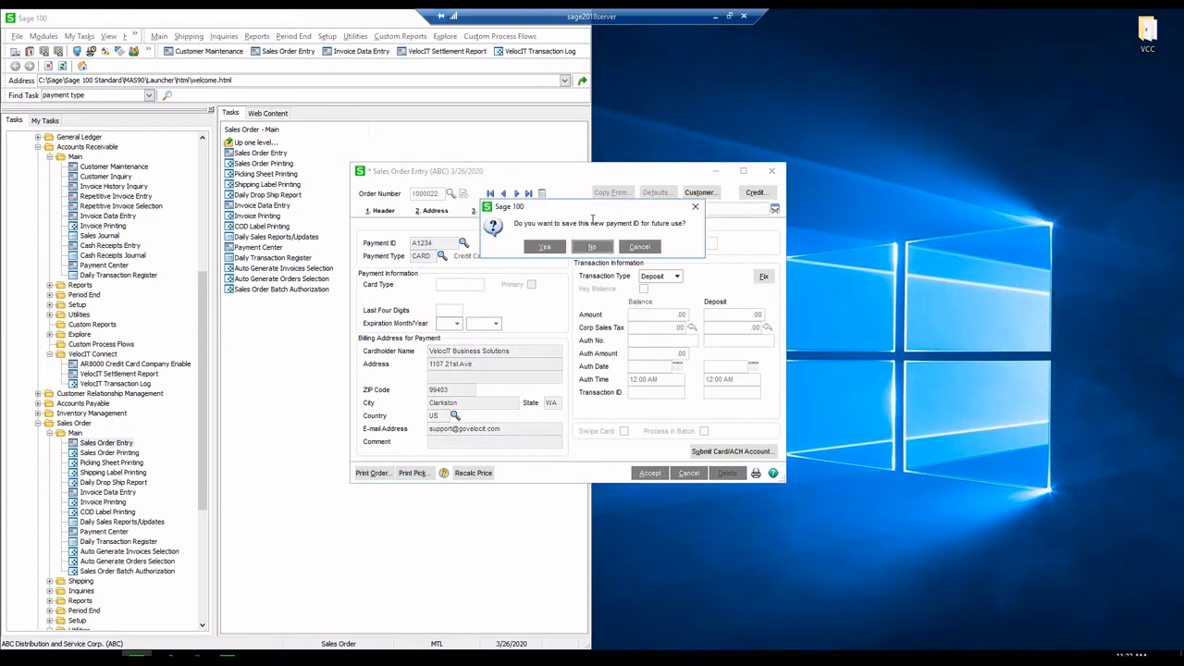
click(591, 247)
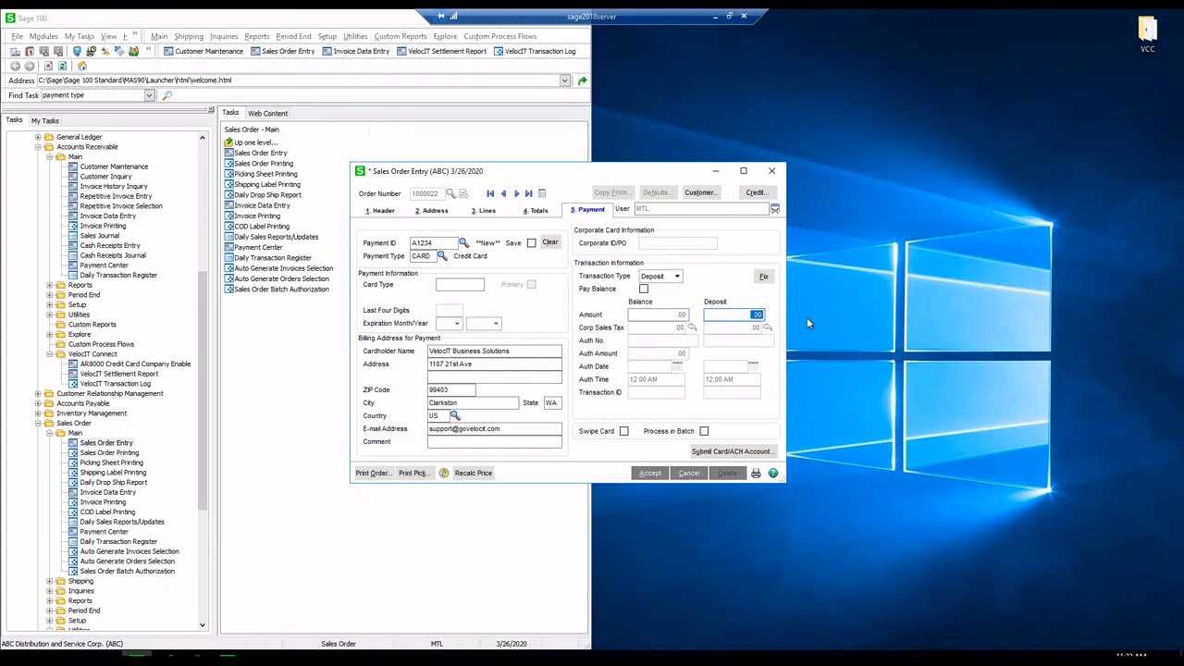
- Enter a .04 deposit and submit the card for processing
text(.04)
key(Tab)
click(735, 453)
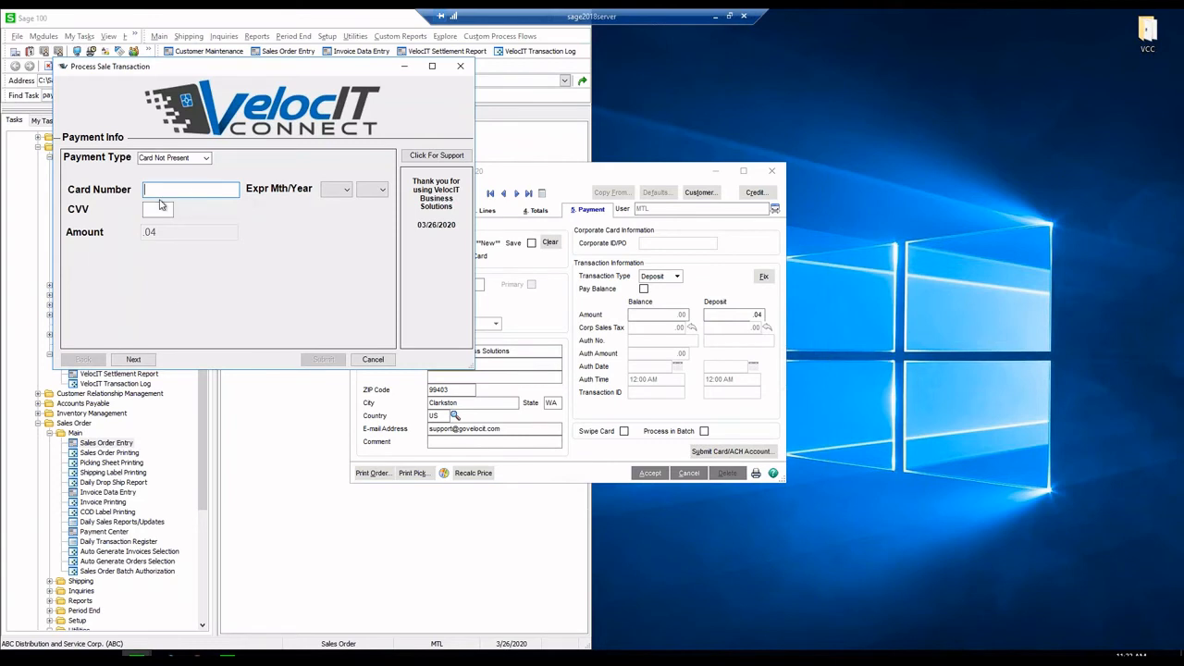
- Choose Card Present with the card reader device, continue, and submit the .04 sale
click(155, 211)
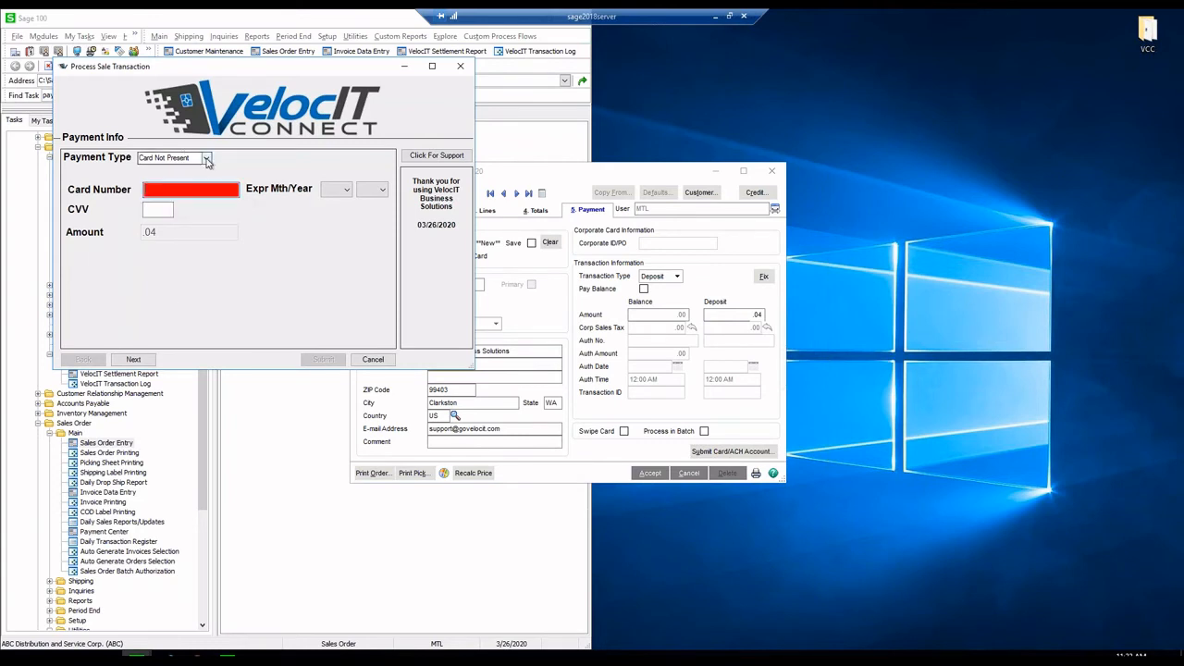
click(207, 160)
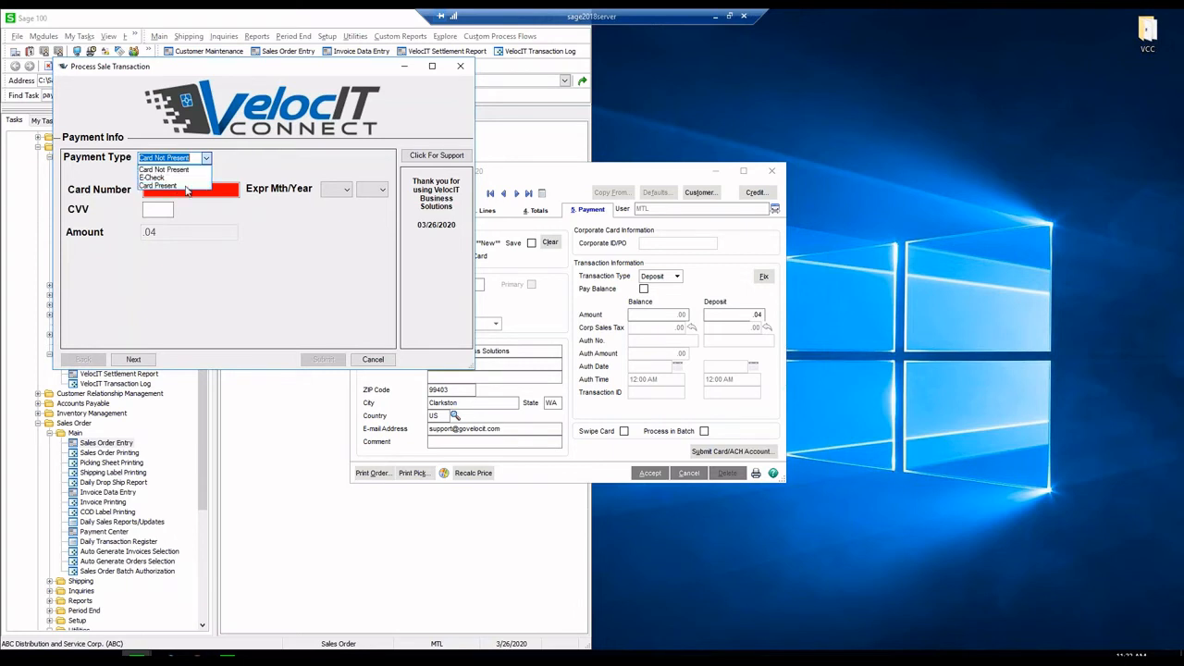
click(185, 186)
click(193, 190)
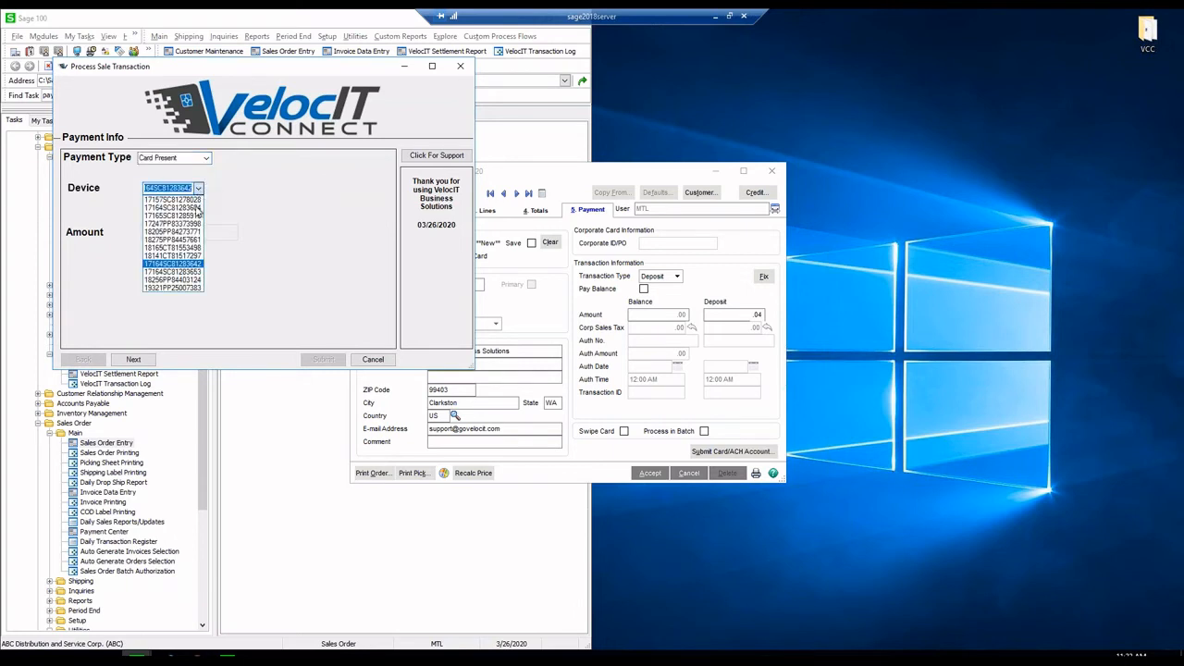
click(168, 264)
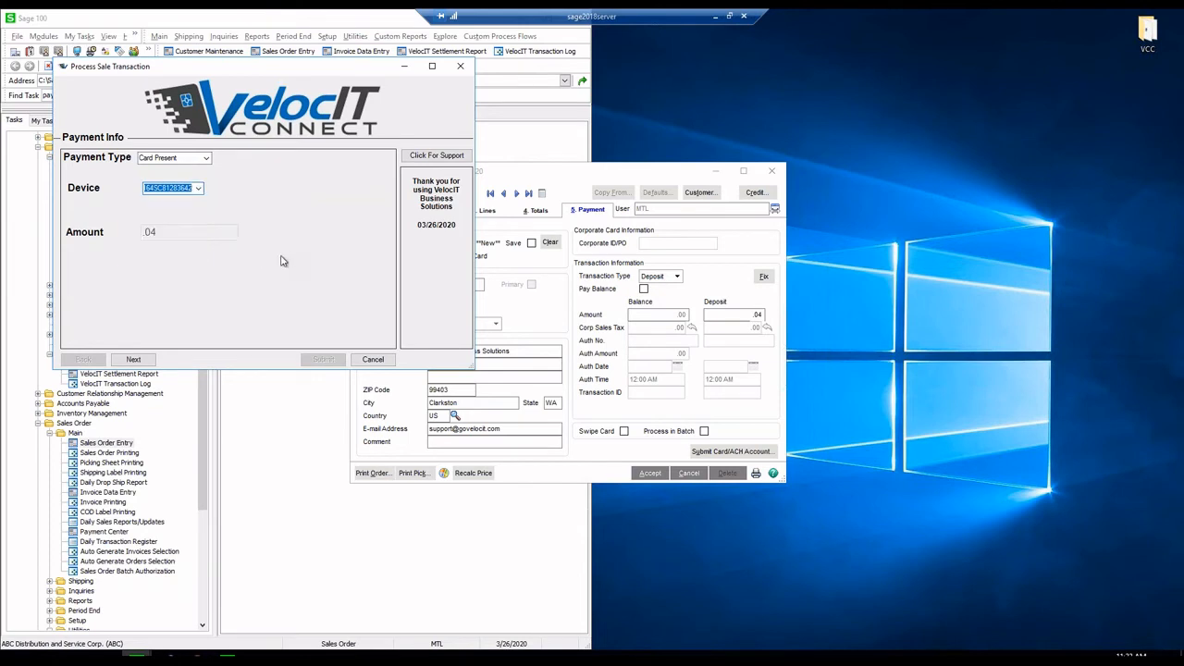
click(196, 189)
click(198, 188)
click(134, 360)
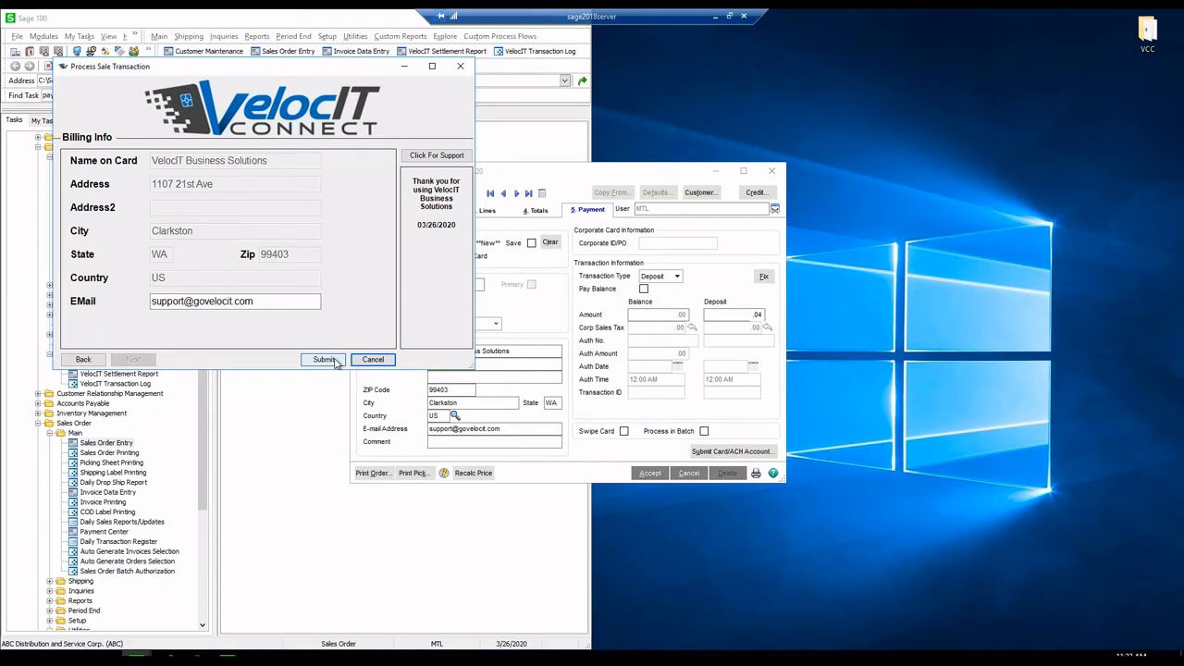
click(323, 361)
click(323, 360)
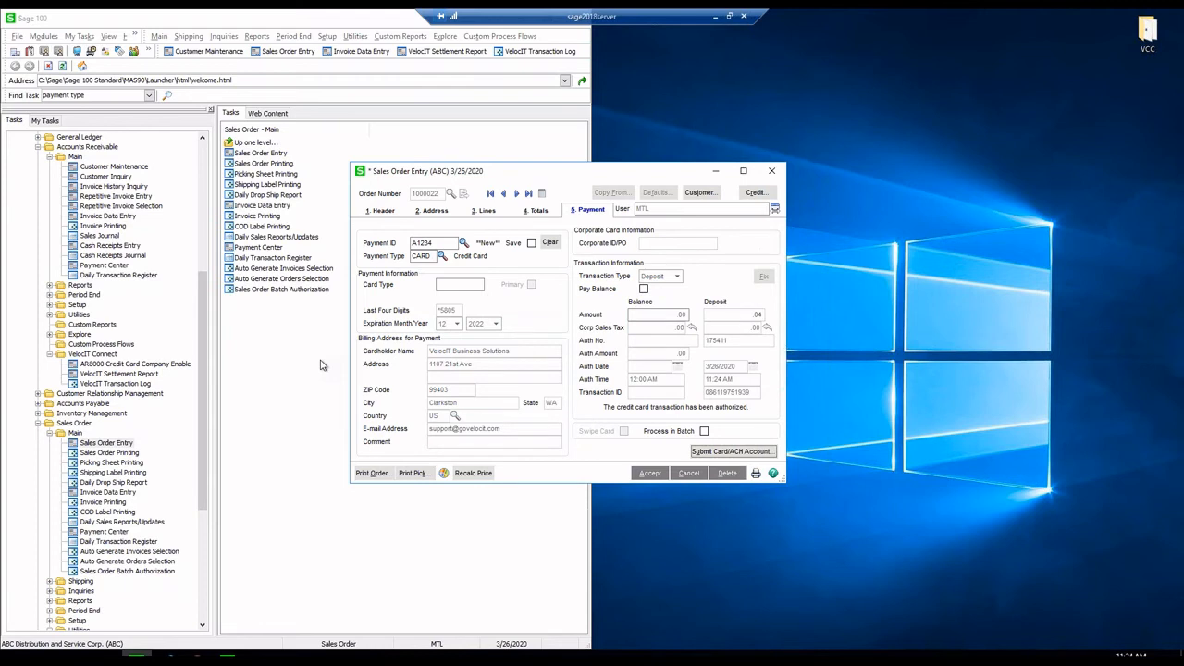
- Accept the sales order with its authorized deposit
double_click(731, 407)
click(736, 407)
click(650, 473)
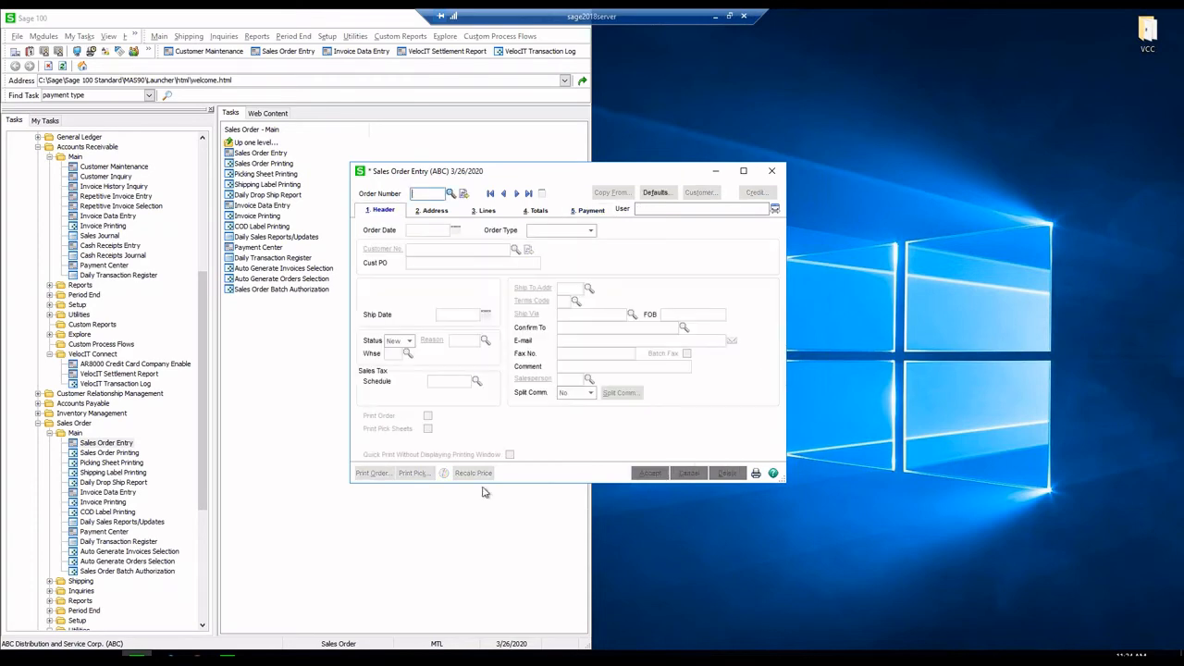
- Refresh CardPointe's transactions list and locate the new $0.04 sale
click(199, 658)
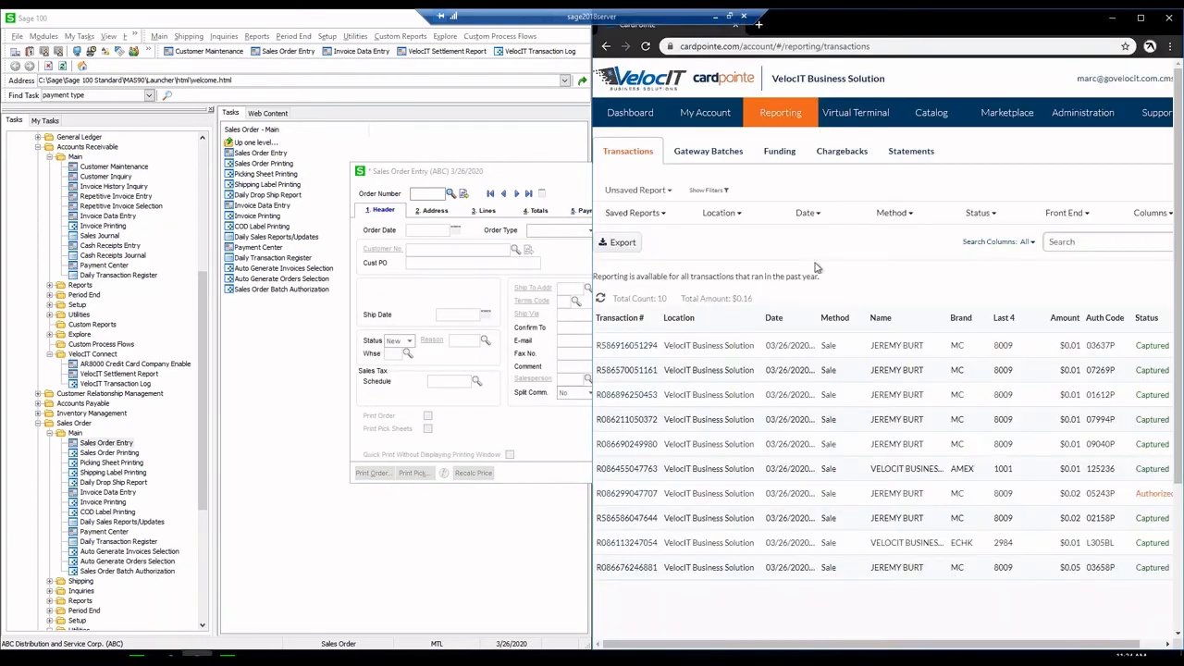
drag(905, 28, 631, 43)
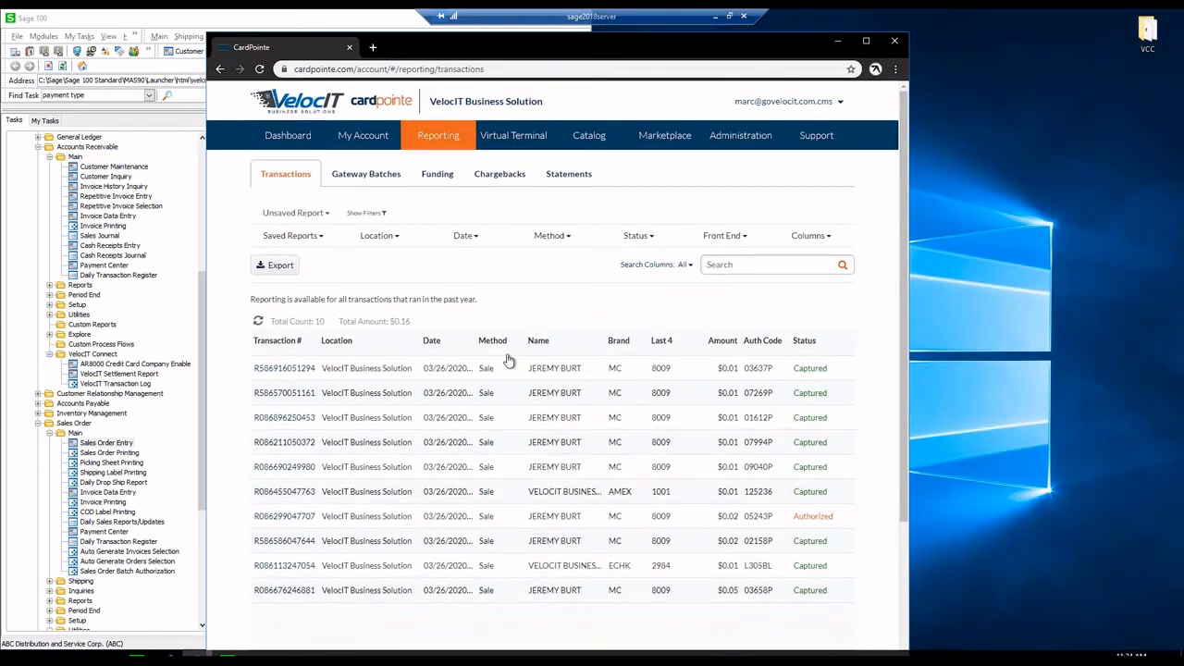
click(260, 324)
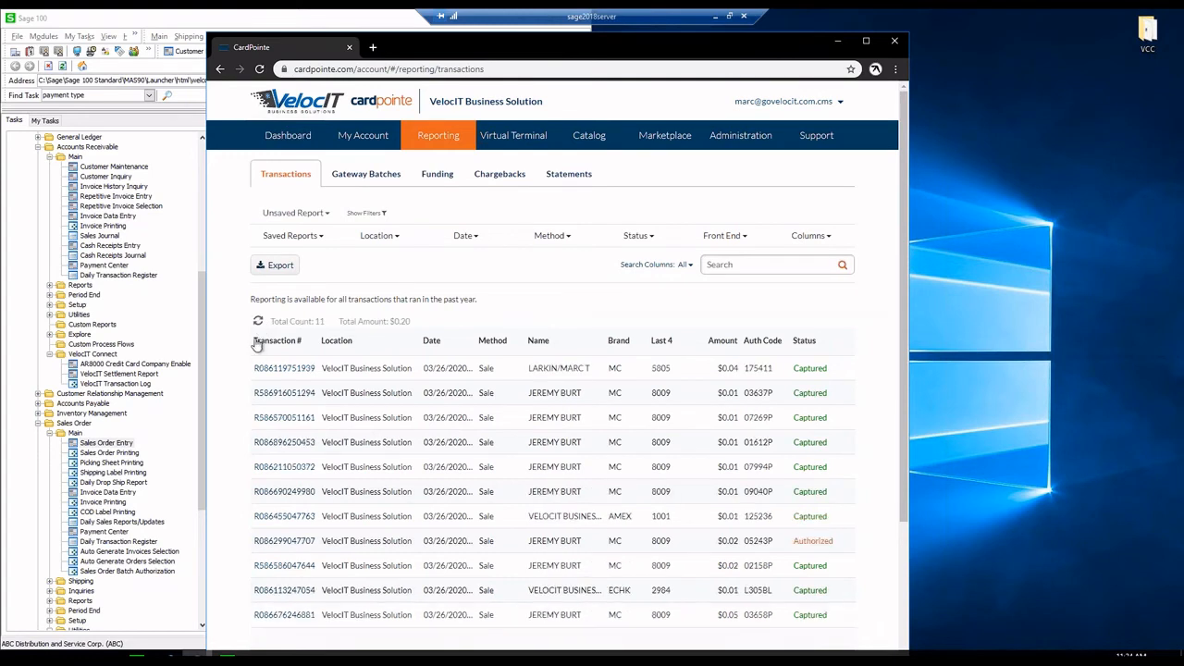
double_click(727, 368)
drag(616, 368, 675, 373)
- Verify the $0.04 transaction detail shows order SO-1000022, then bring Sage's order window forward
click(339, 370)
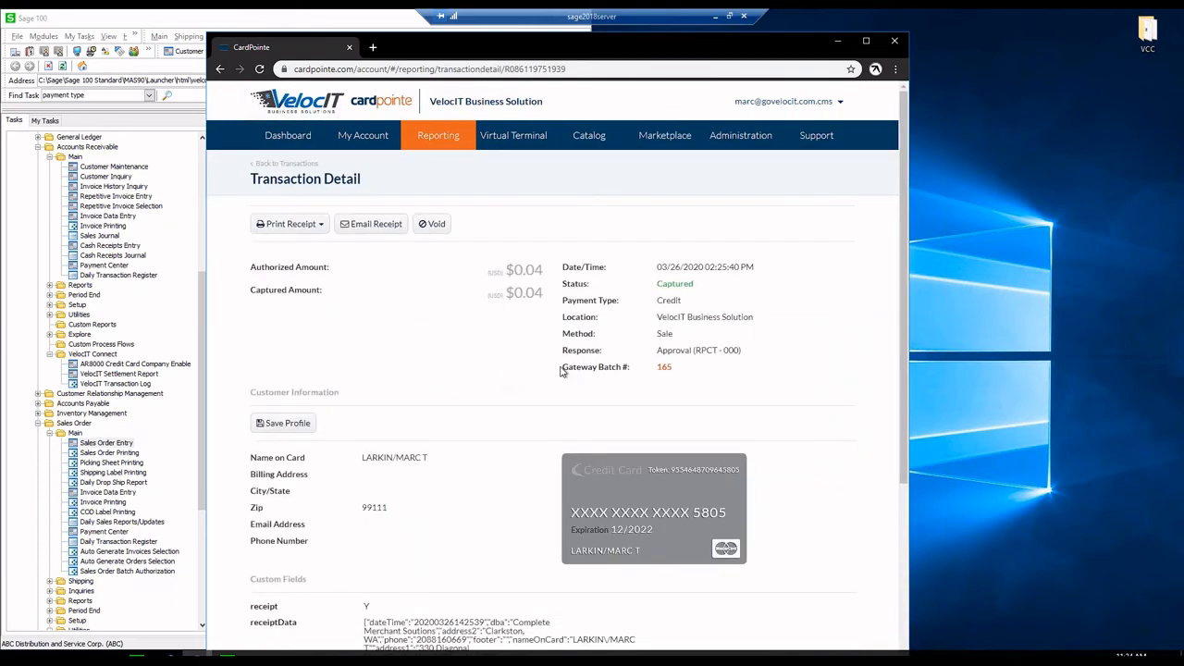
scroll(561, 370, down, 4)
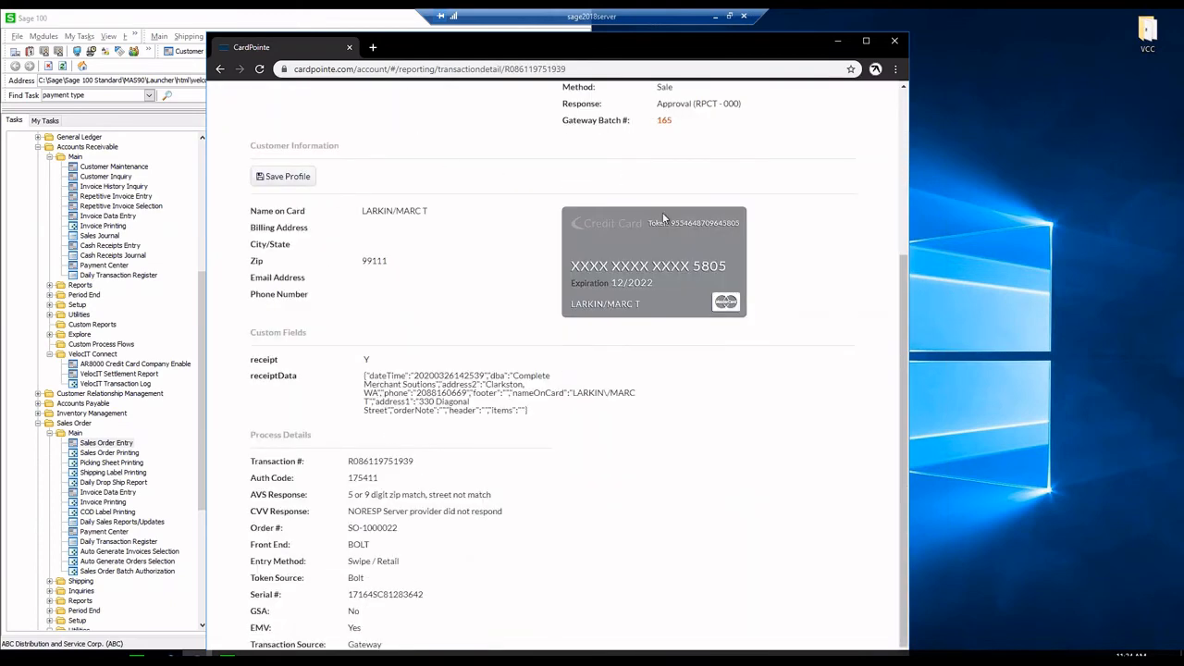
scroll(662, 212, up, 2)
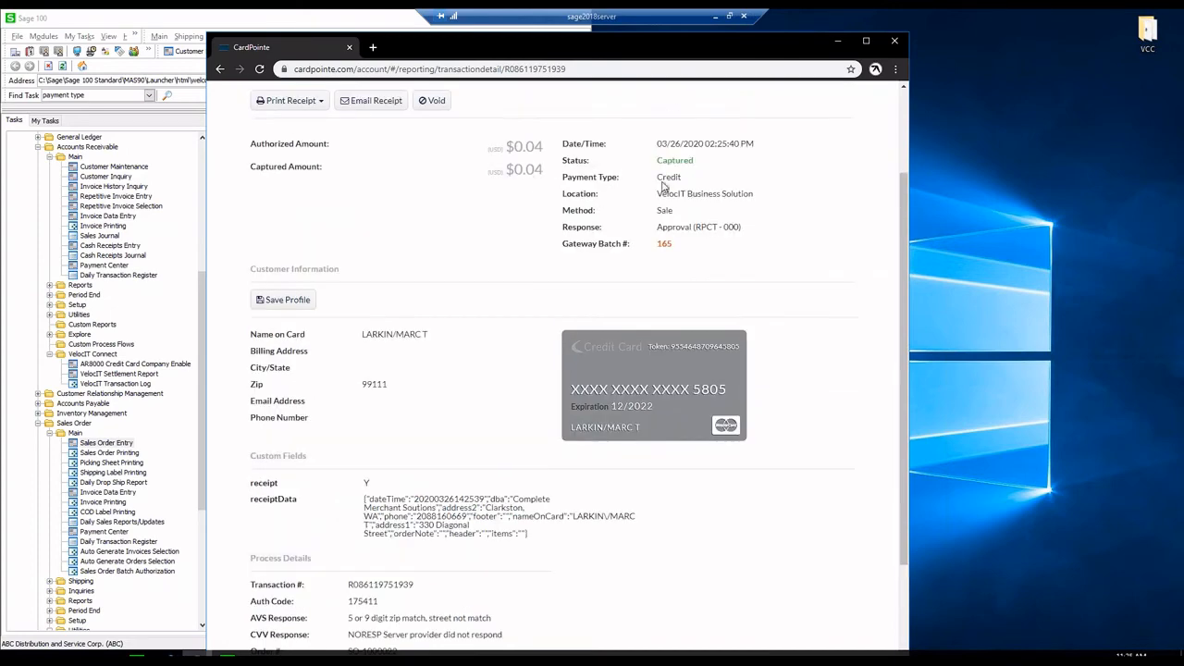
scroll(551, 192, down, 3)
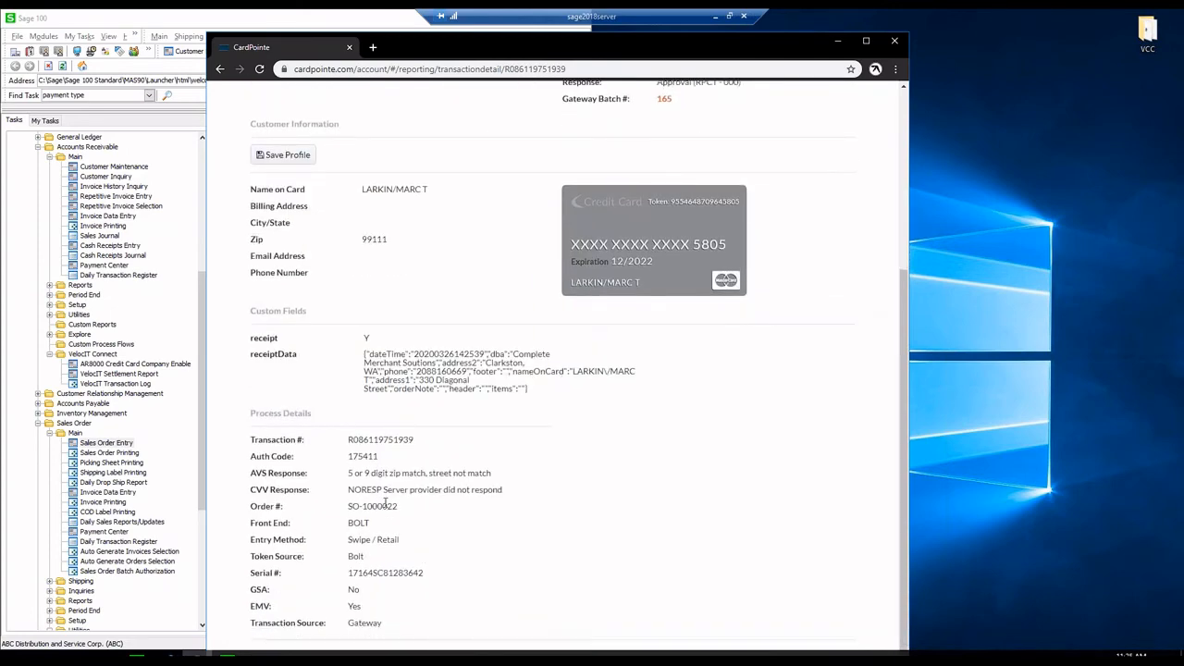
drag(399, 514, 335, 516)
click(390, 504)
scroll(472, 482, up, 3)
scroll(472, 482, down, 3)
drag(837, 41, 1183, 33)
click(528, 194)
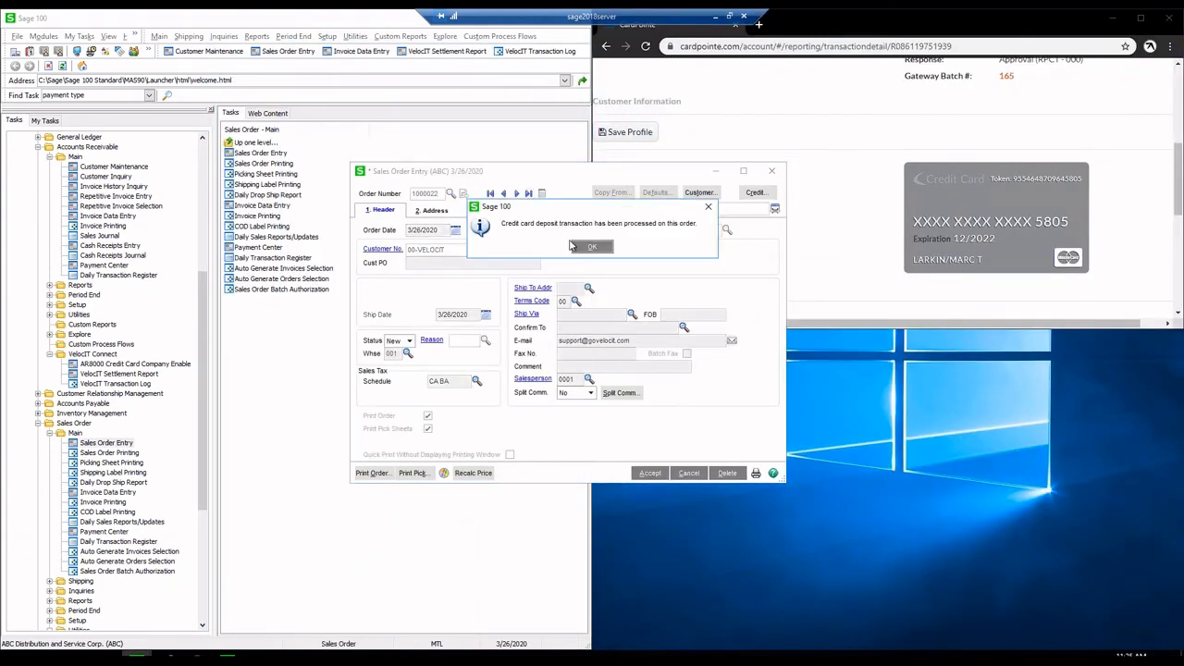
- Check the order's Totals and Payment tabs beside the CardPointe window
click(571, 246)
click(536, 211)
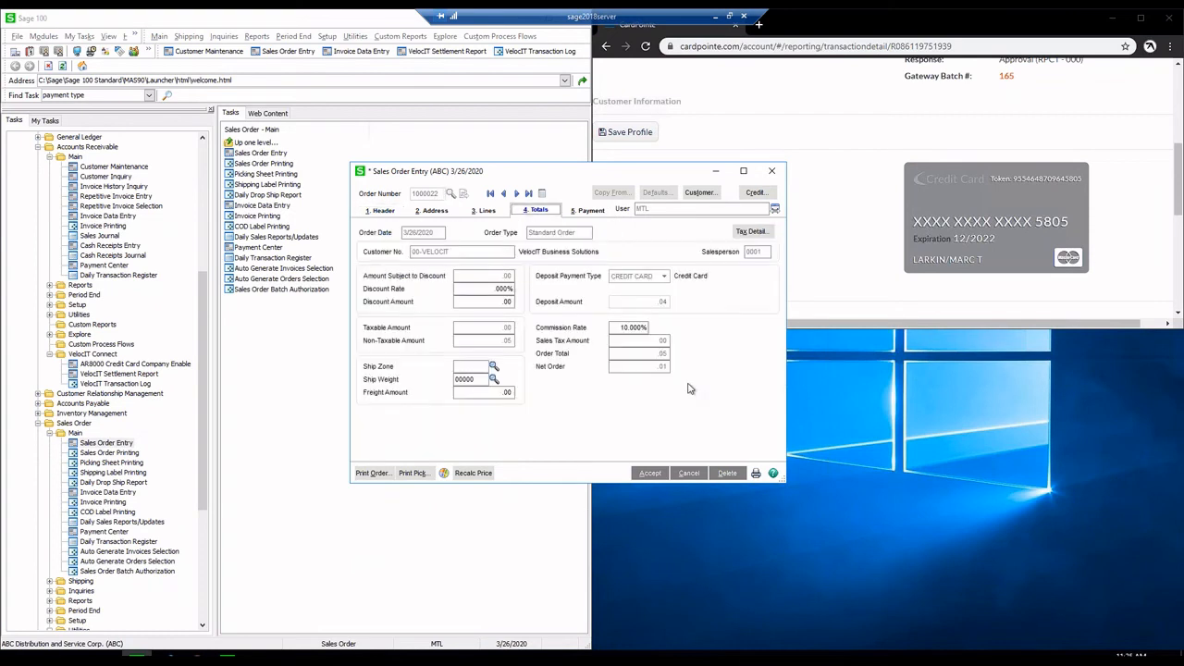
key(alt+5)
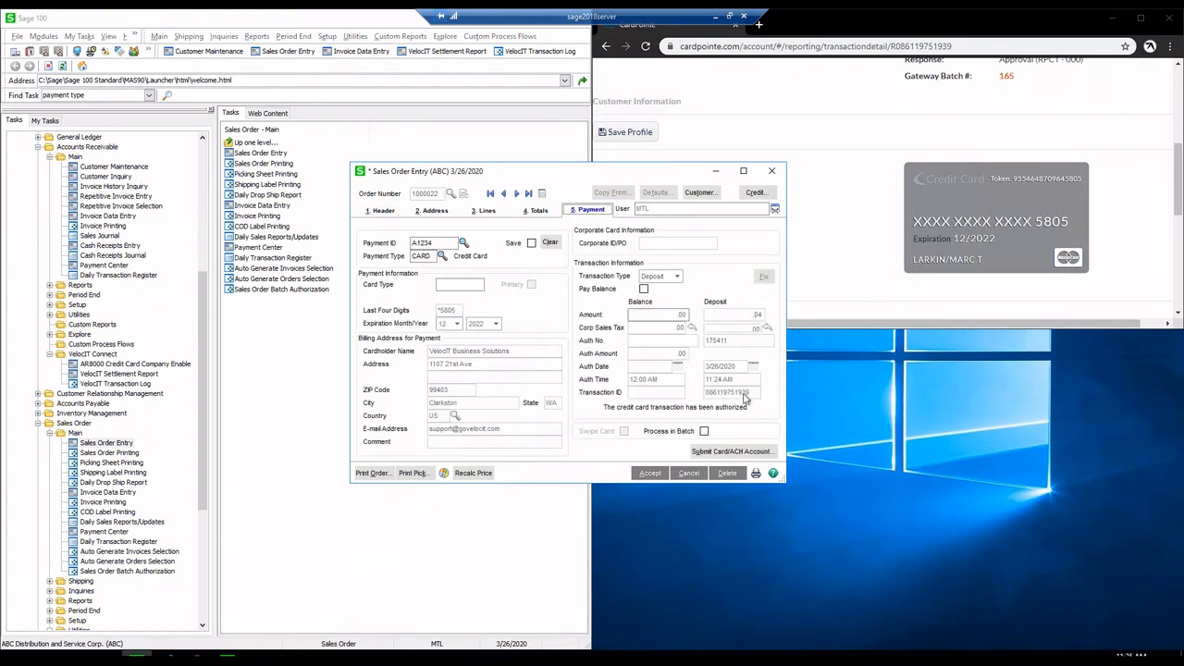
double_click(834, 25)
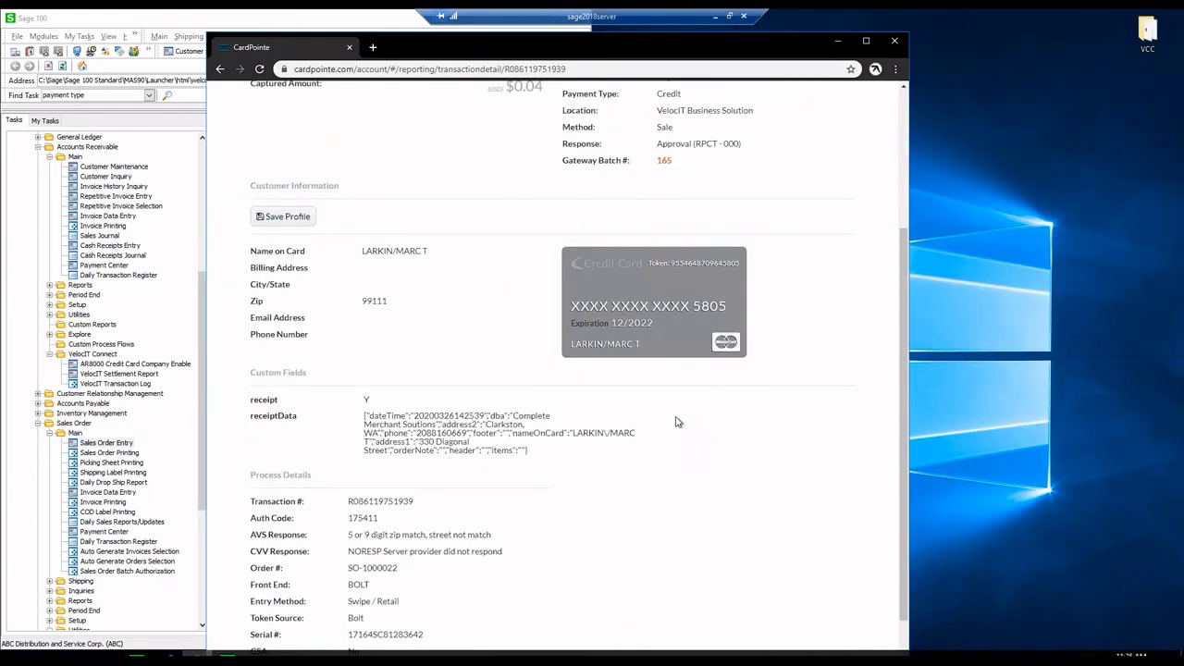
drag(542, 36, 1183, 50)
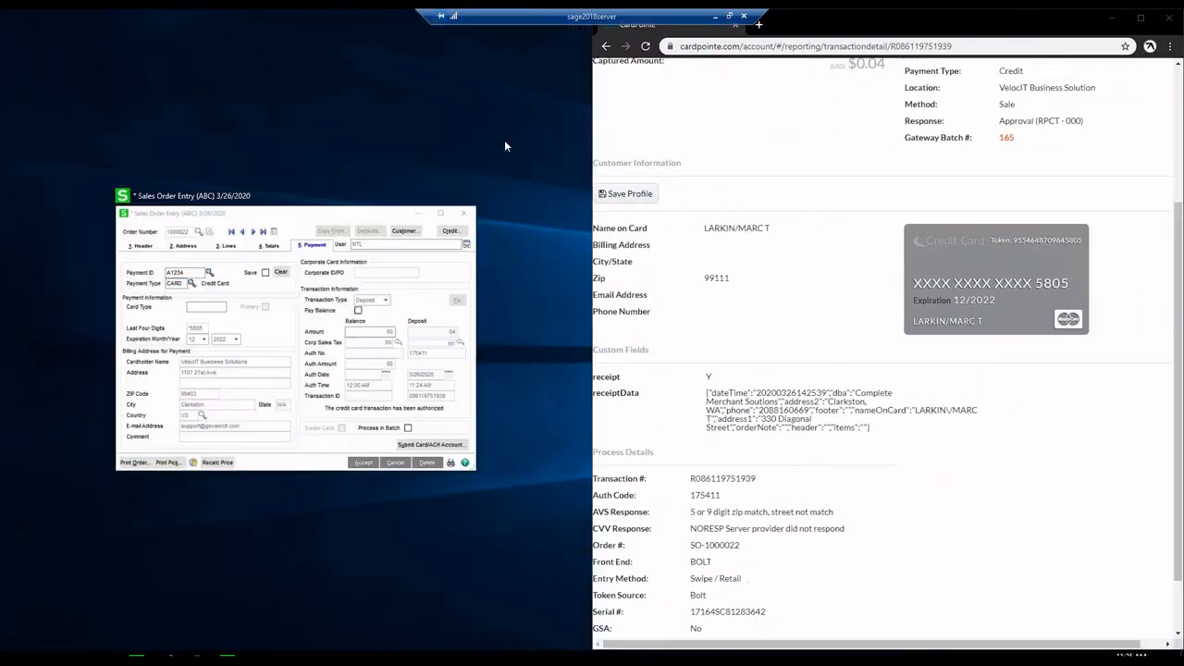
click(324, 215)
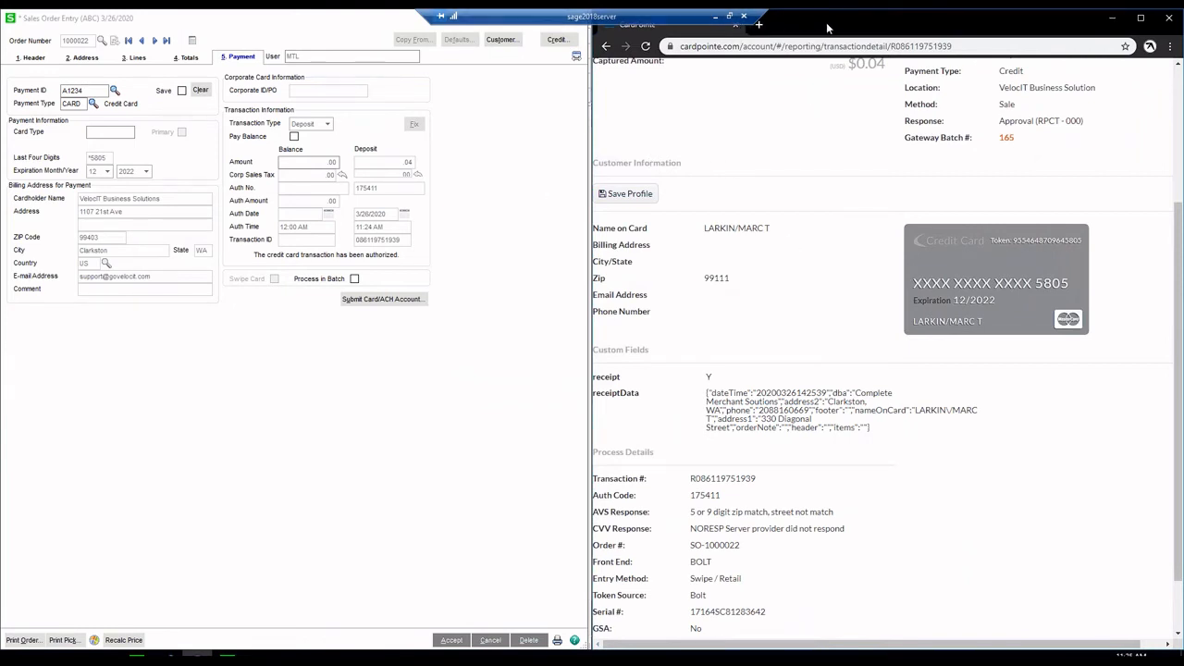
- Minimize the browser and cancel order 1000022 without saving
click(758, 24)
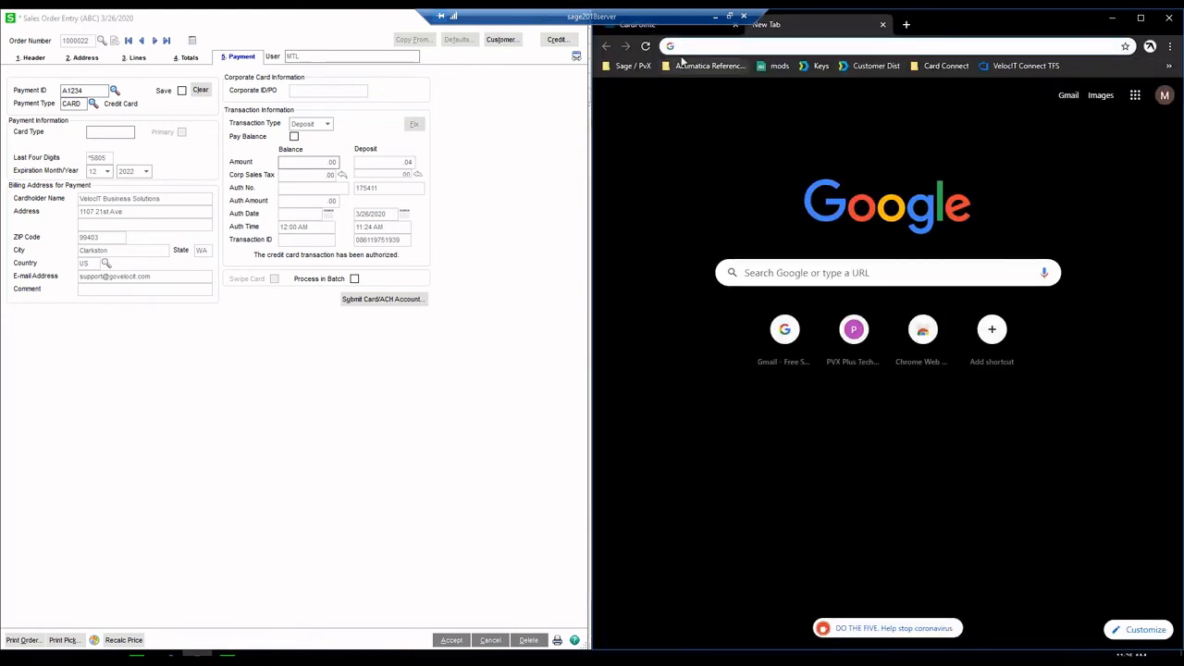
click(571, 321)
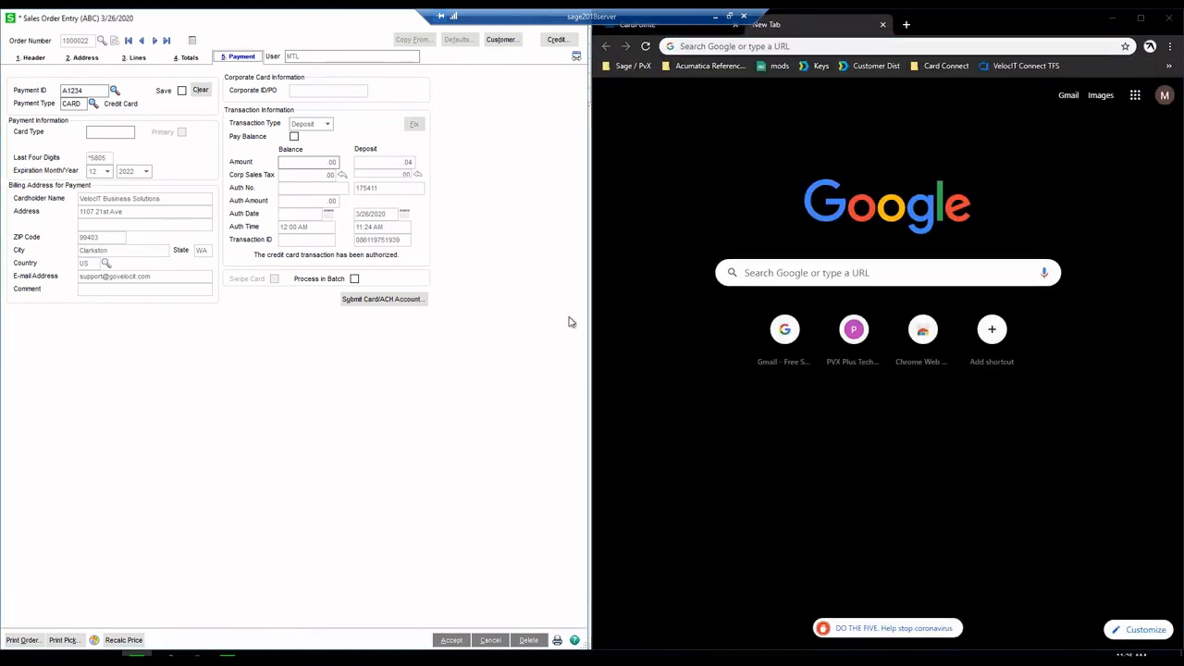
double_click(945, 23)
drag(903, 191, 718, 203)
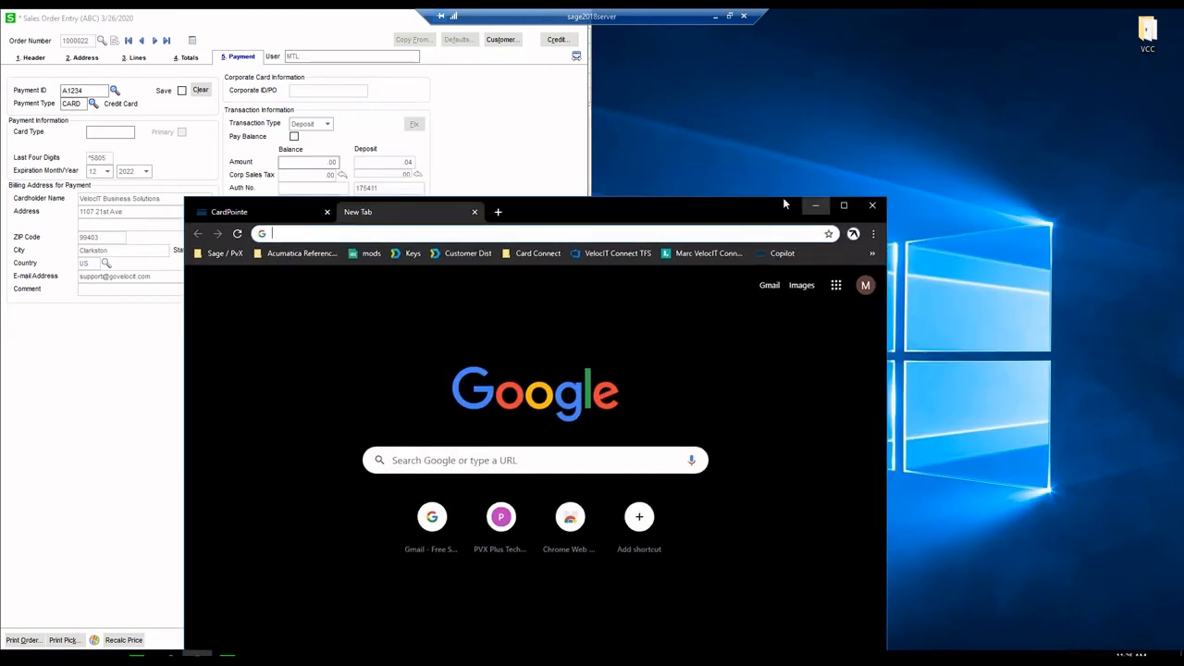
click(817, 203)
drag(347, 20, 879, 107)
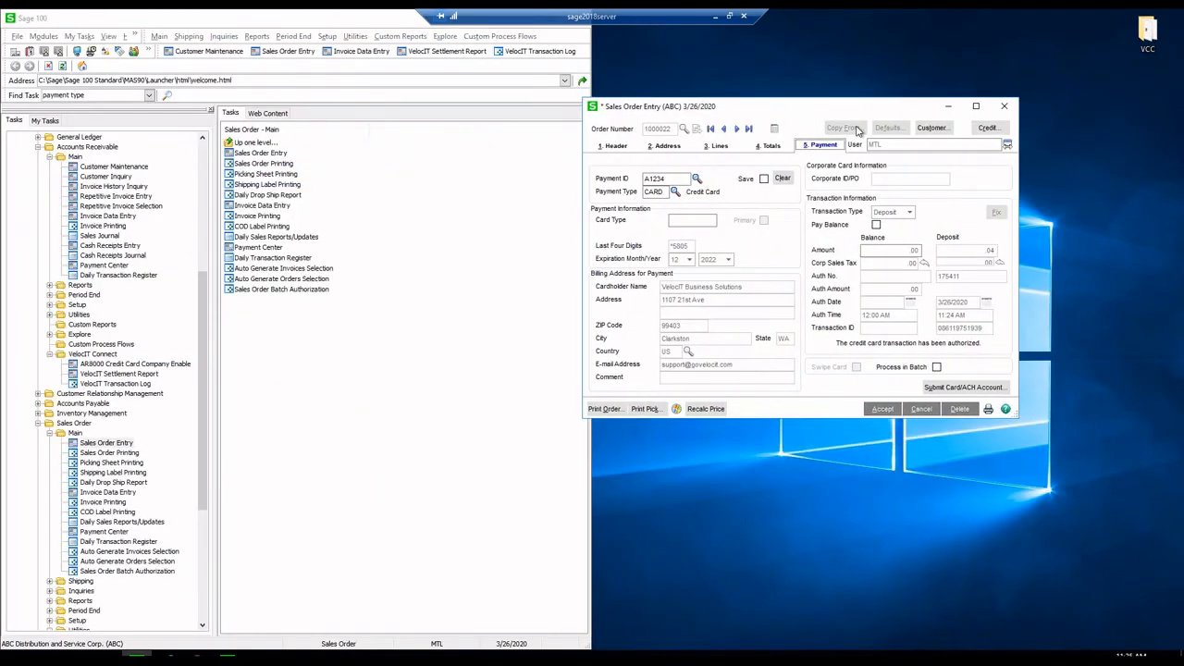
click(918, 410)
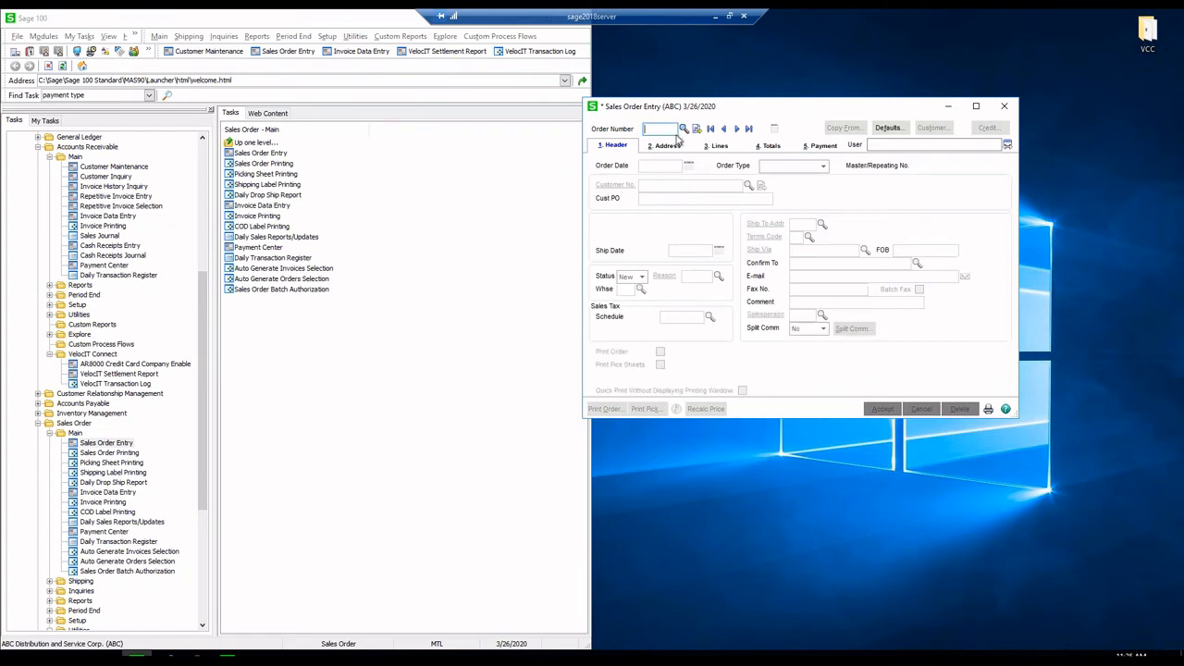
- Start order 1000023 for customer 00-VELOCIT with one /L line, quantity 1
click(697, 129)
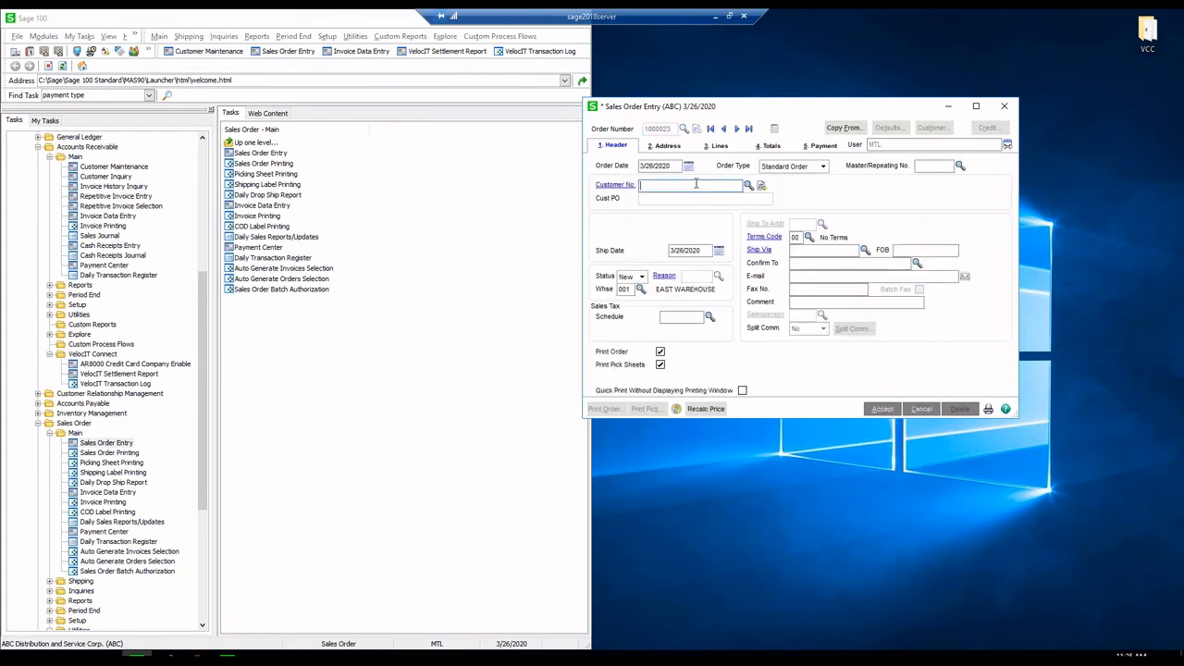
click(748, 186)
click(717, 146)
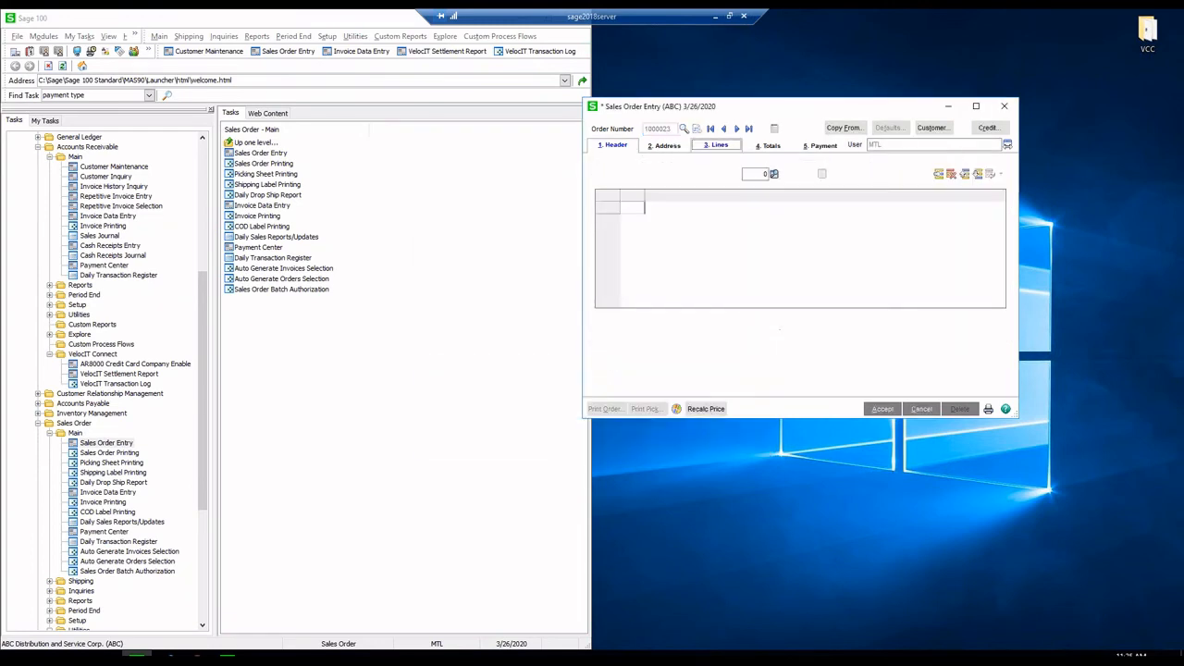
click(645, 206)
text(/L)
key(Tab)
text(1)
key(Tab)
- Set payment type CREDIT CARD, make it a .01 payment transaction, and submit for authorization
key(alt+4)
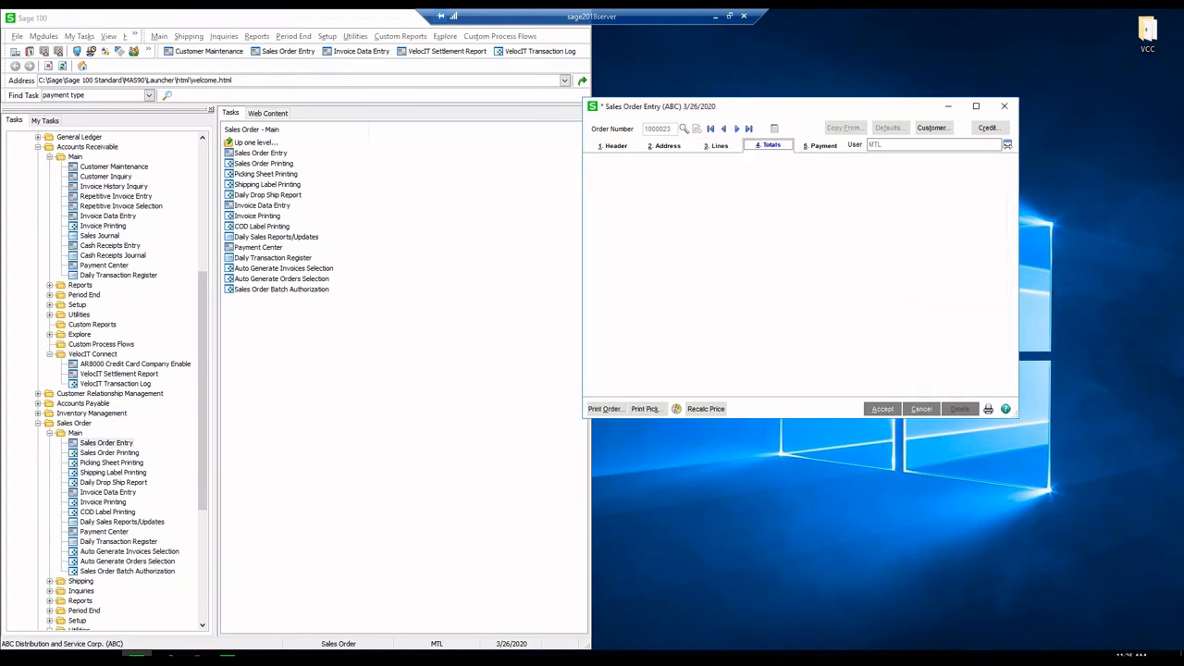
key(Tab)
key(Tab)
key(Tab)
key(Tab)
key(Tab)
key(c)
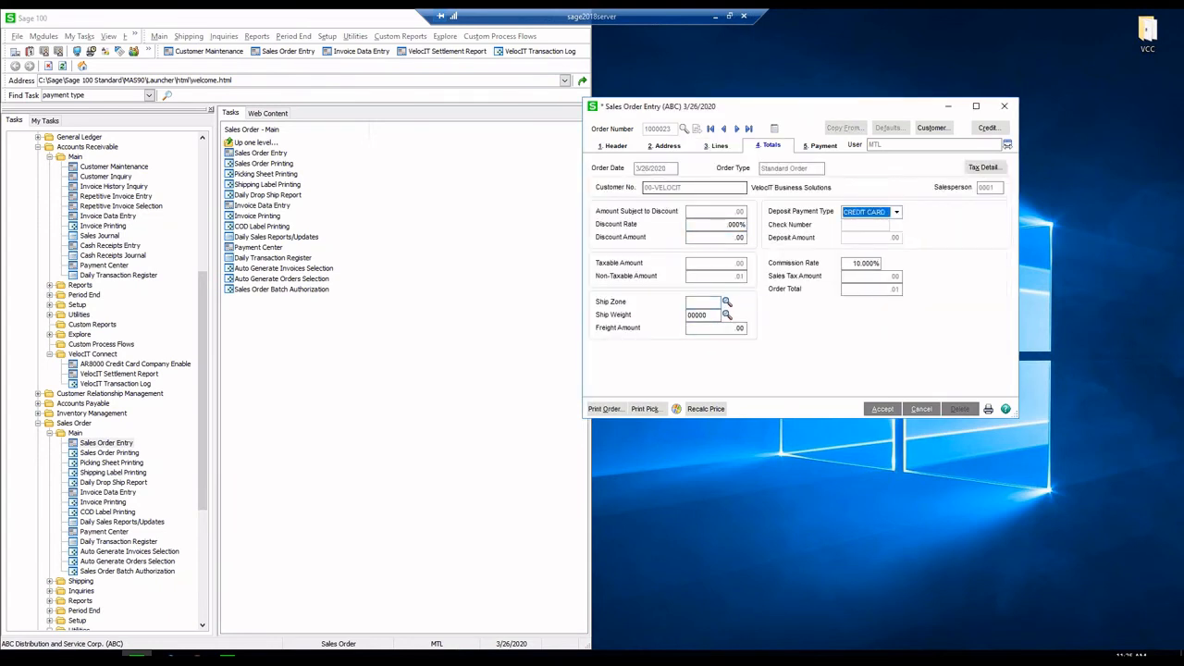
key(alt+5)
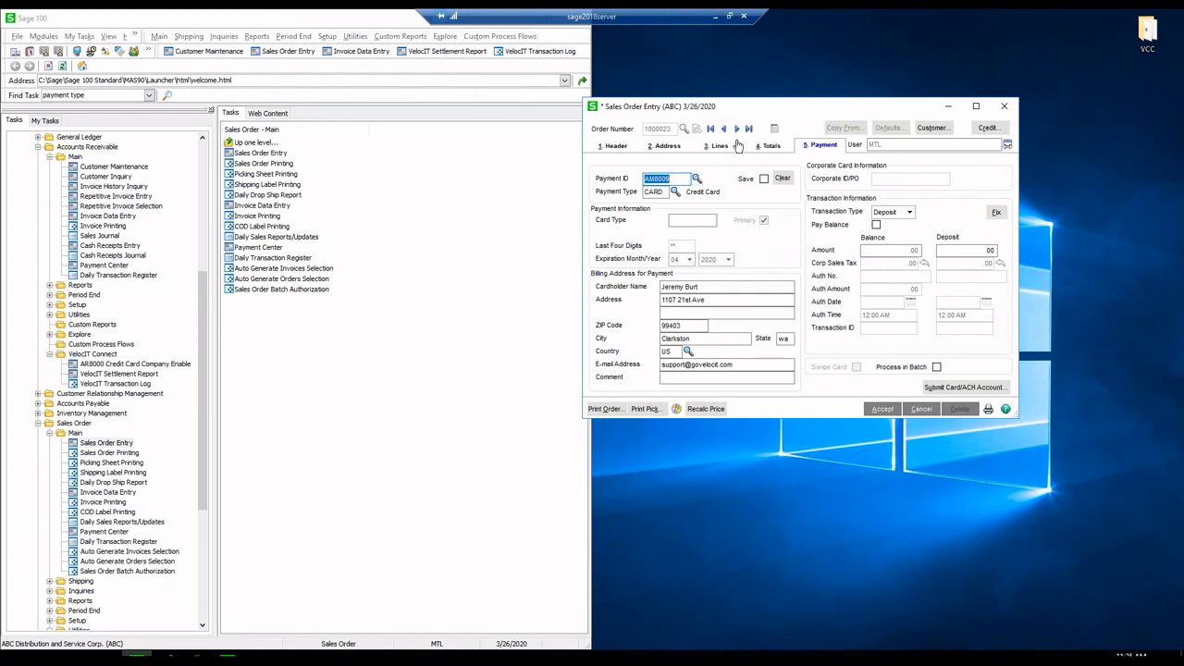
drag(774, 112, 503, 117)
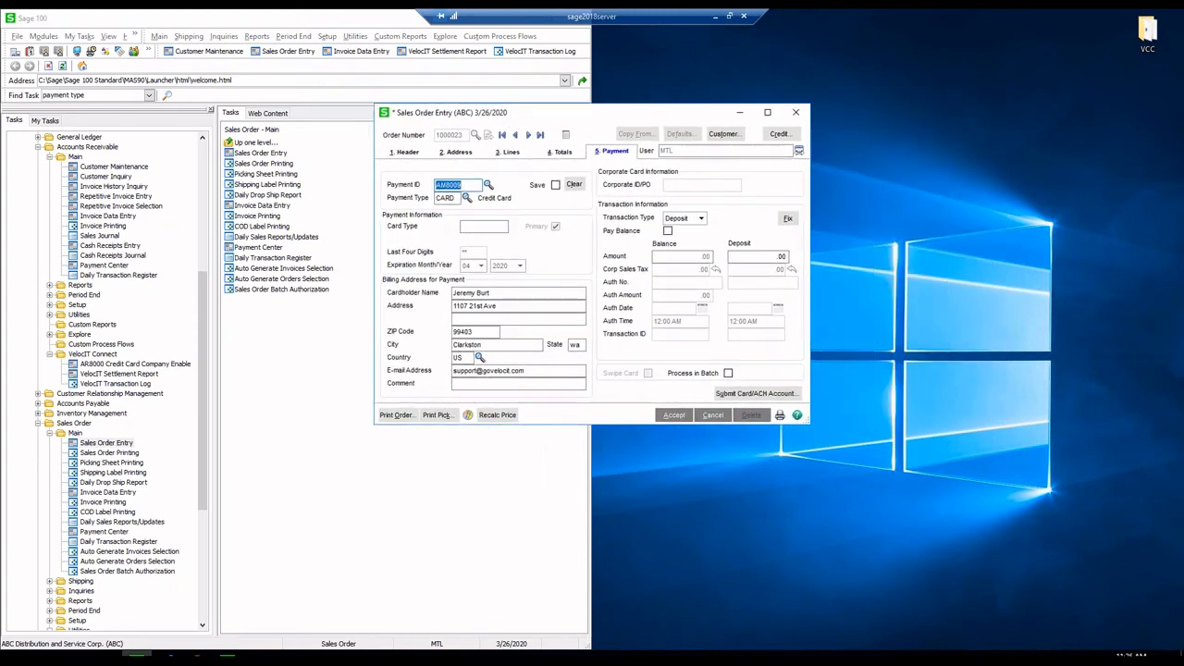
click(699, 219)
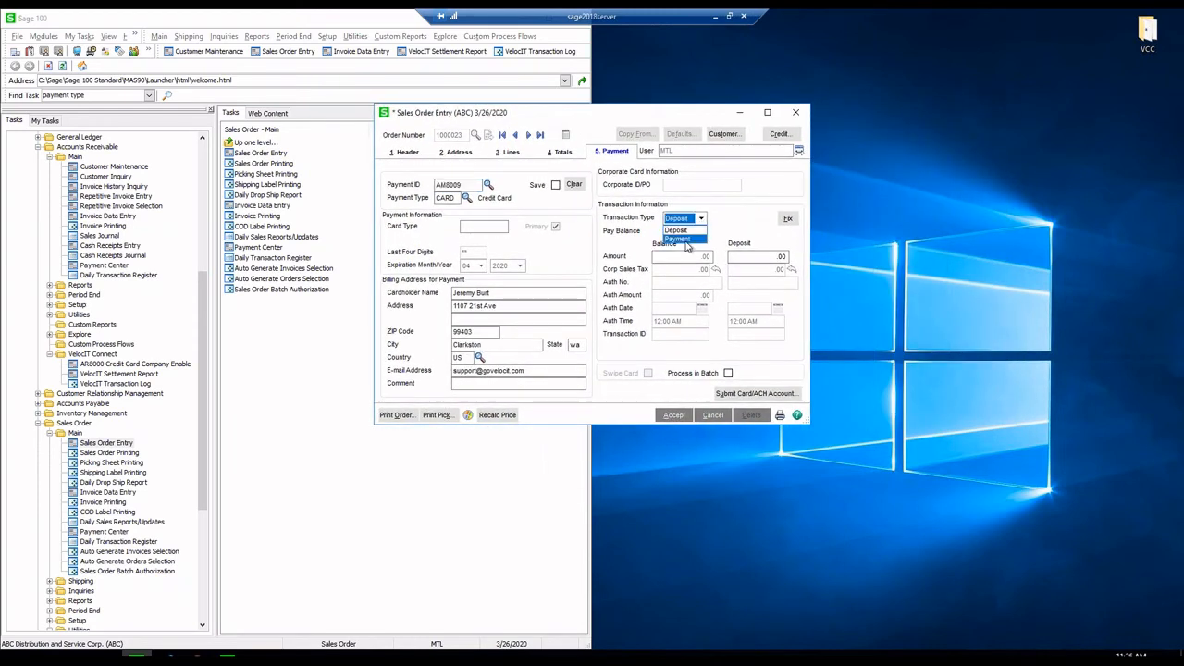
click(686, 240)
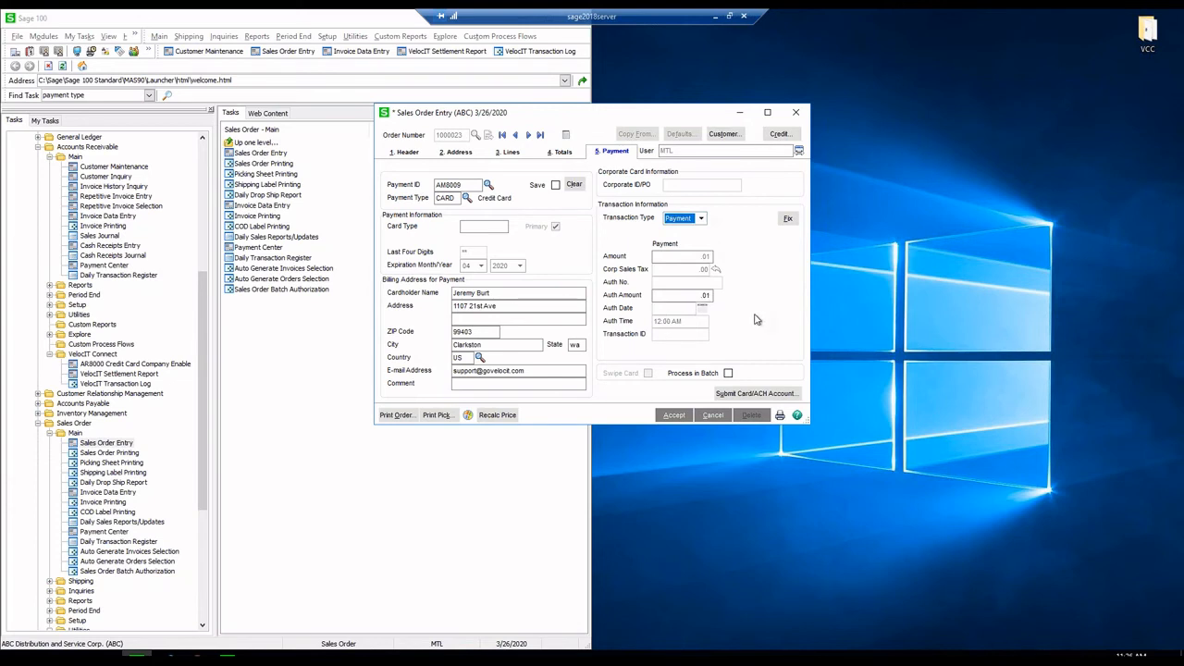
click(710, 295)
key(Tab)
click(724, 394)
click(757, 396)
- Authorize the .01 card payment with a replacement receipt e-mail address and accept the order
click(163, 376)
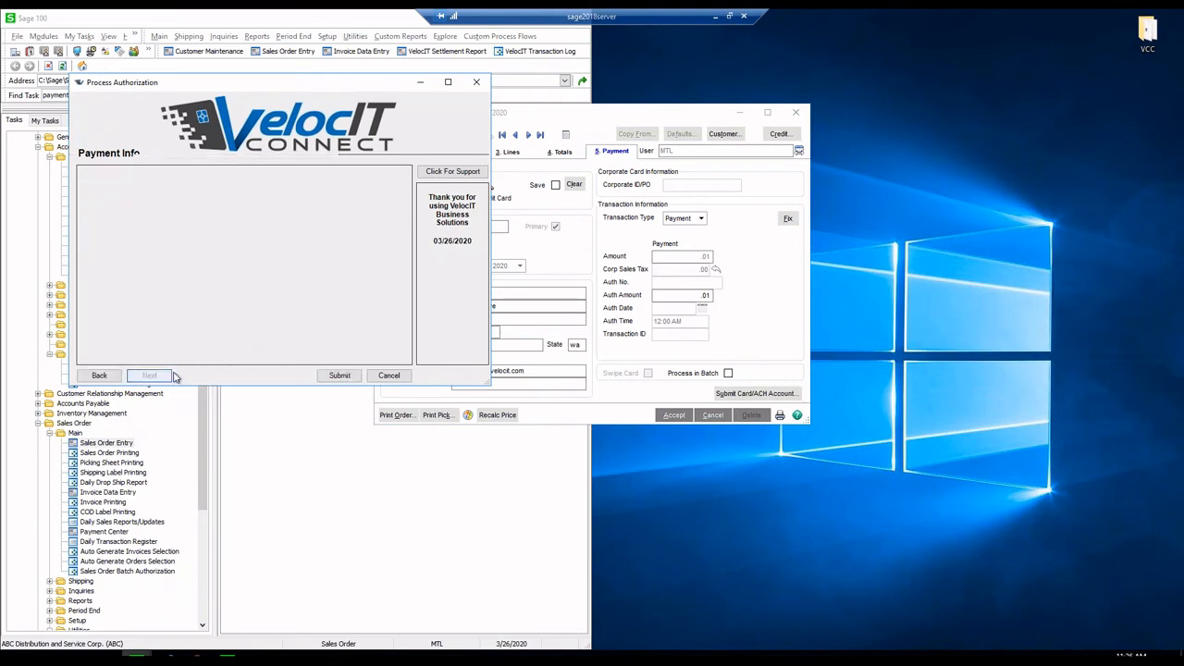
drag(296, 317, 130, 310)
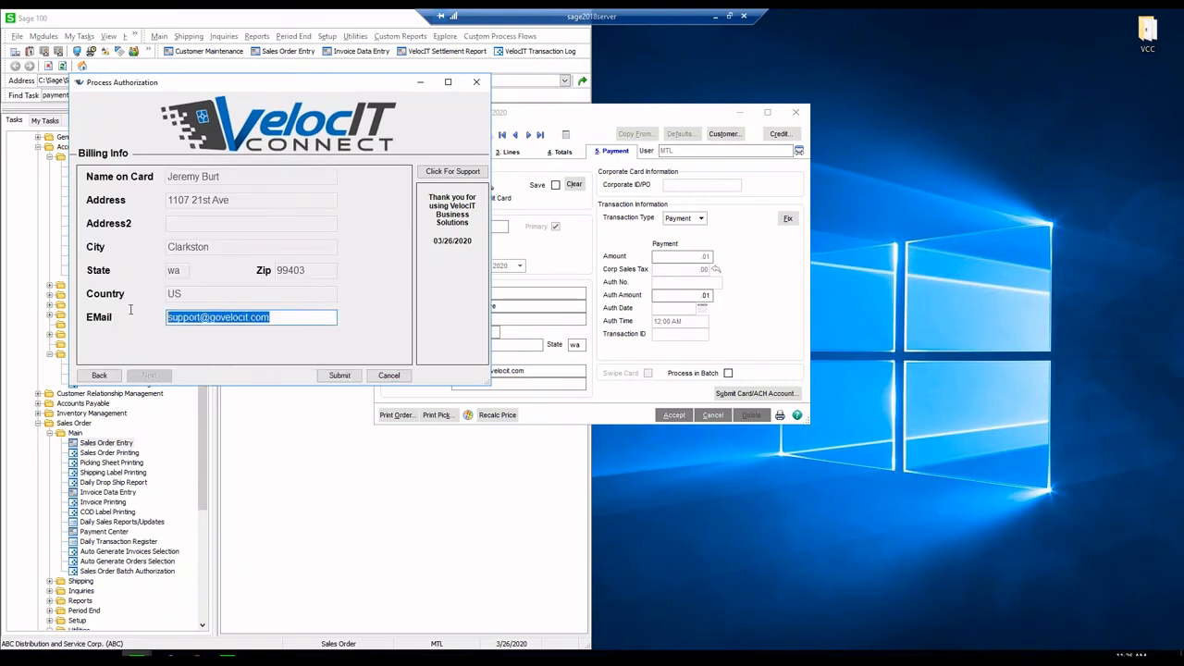
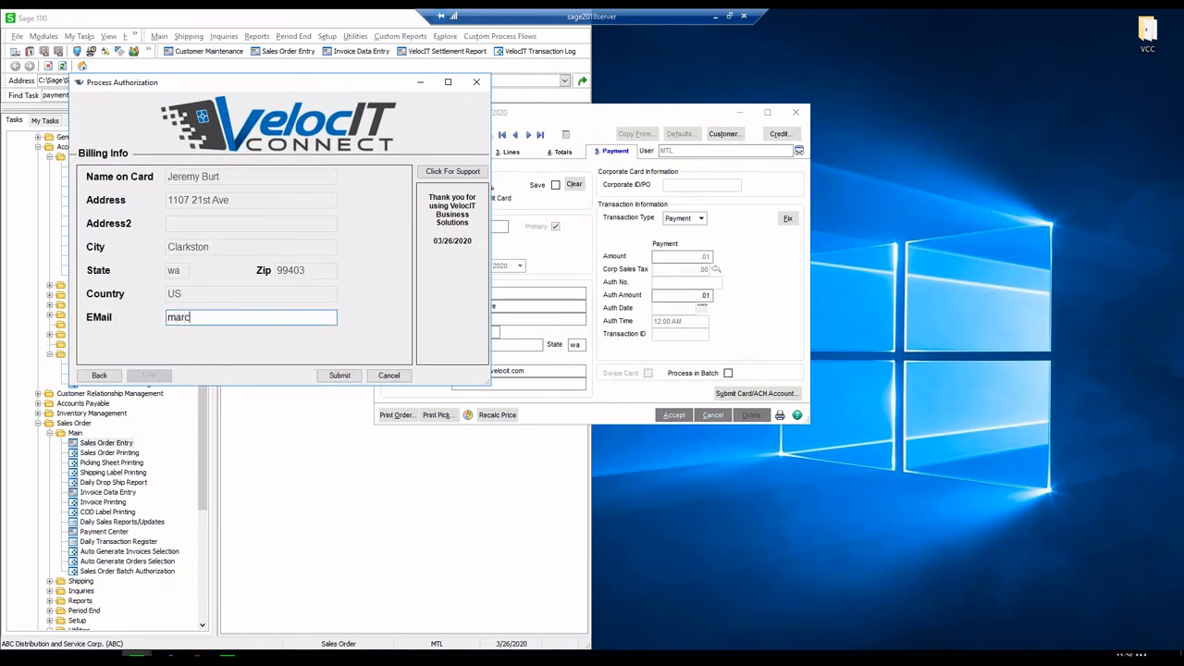
click(342, 376)
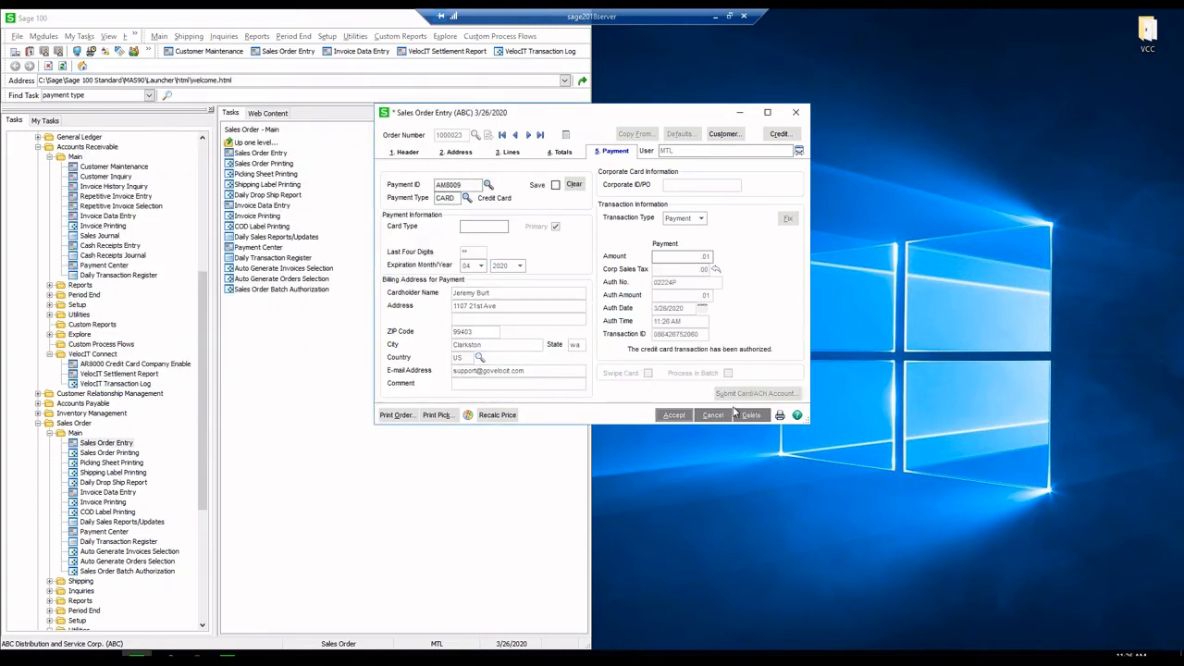
click(673, 415)
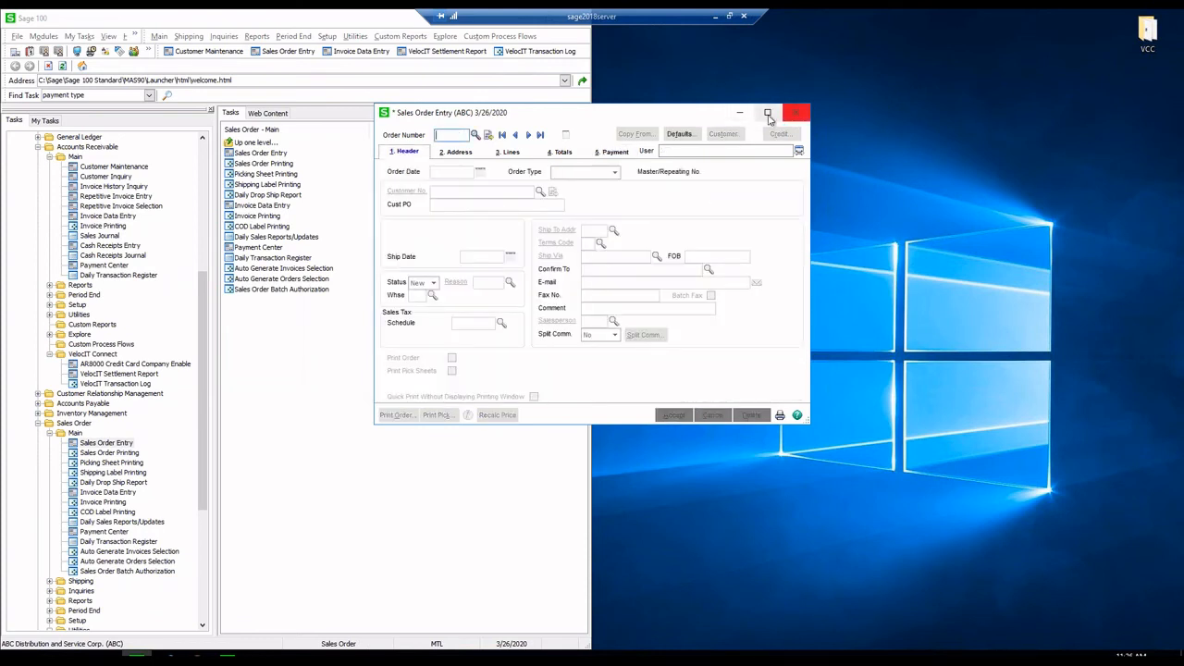
click(196, 654)
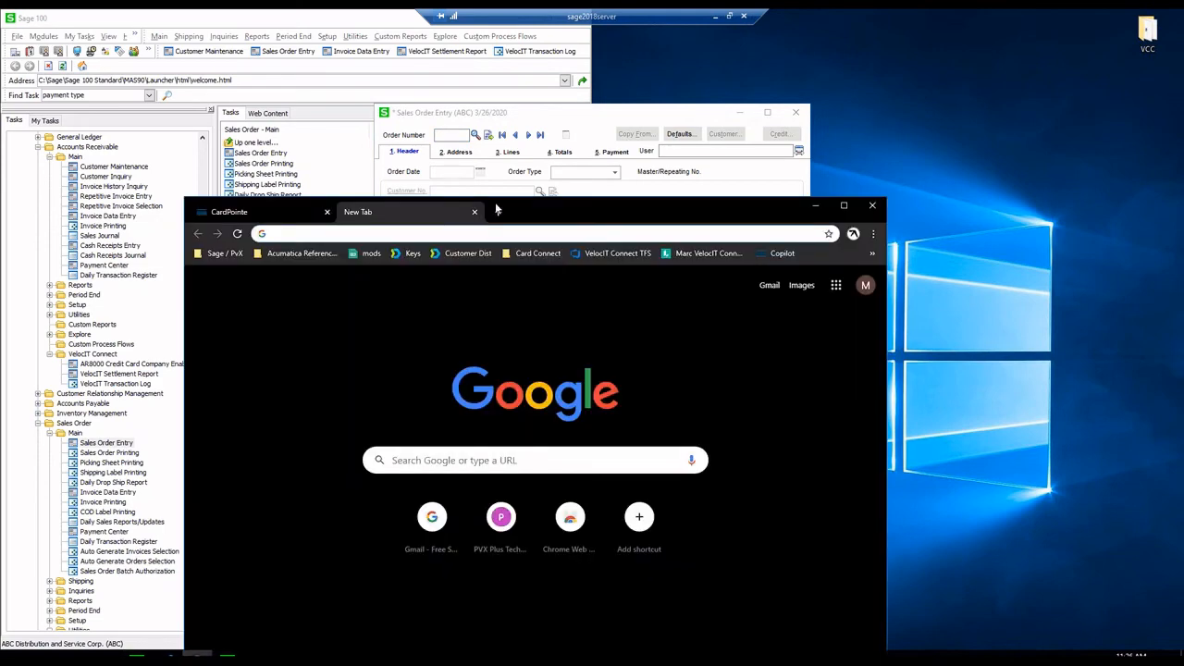
- Go to gmail.com and expand the Email Receipt From Production message
text(gmail.com)
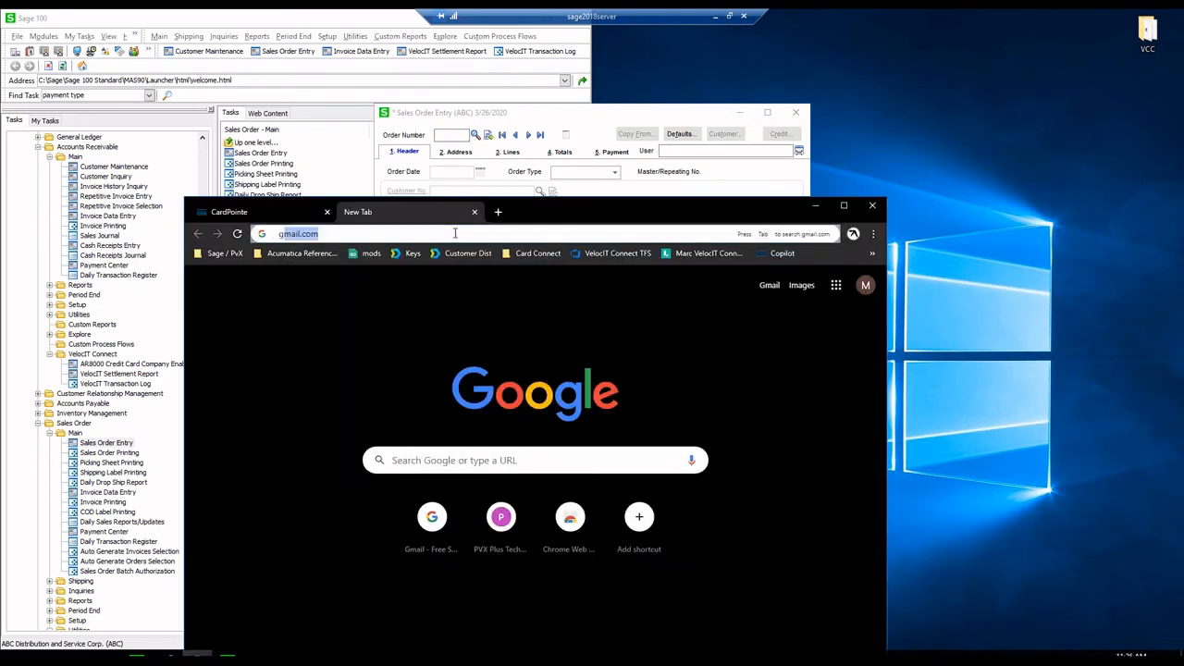
key(Return)
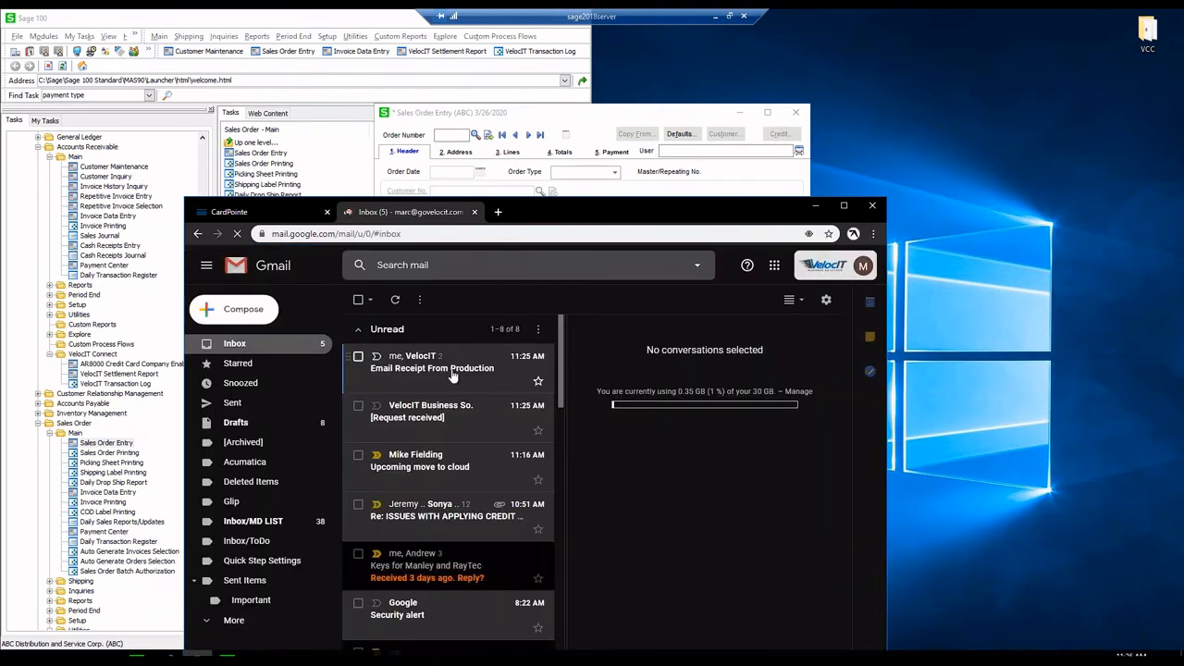
click(453, 374)
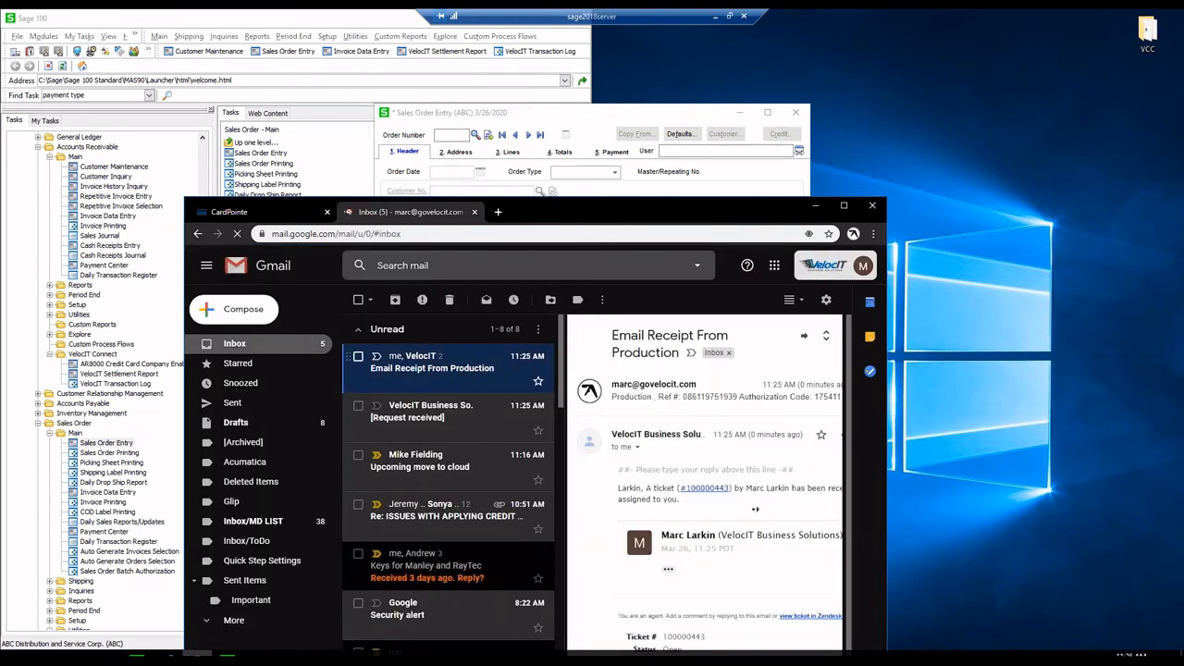
scroll(670, 511, down, 5)
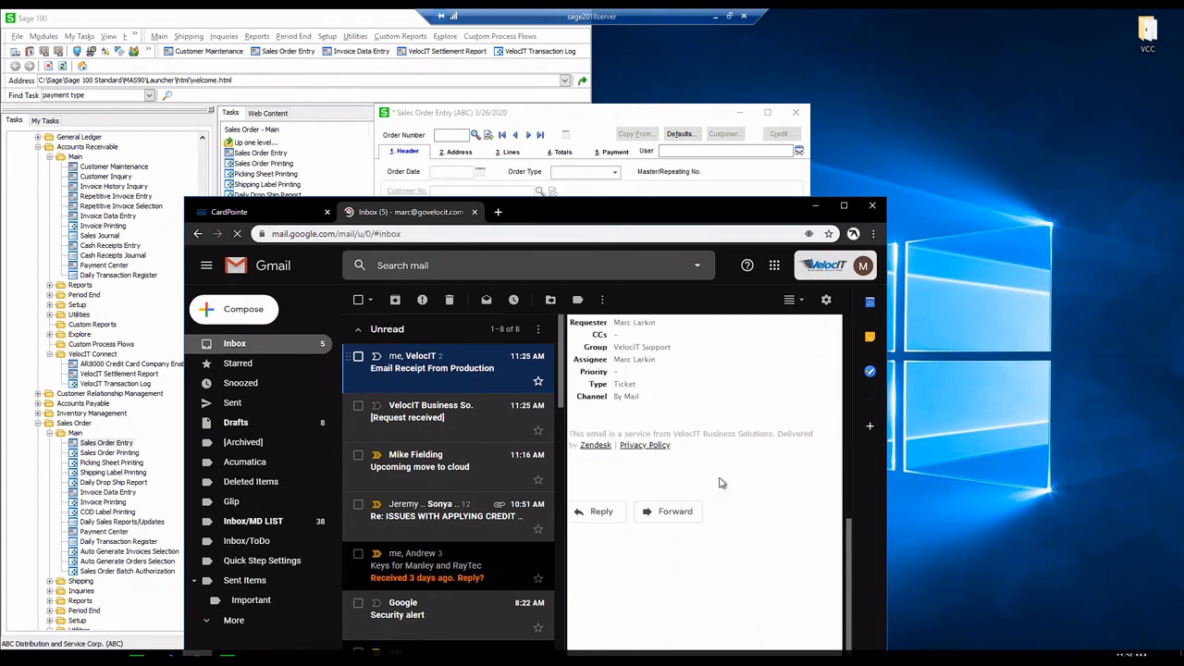
scroll(670, 500, up, 5)
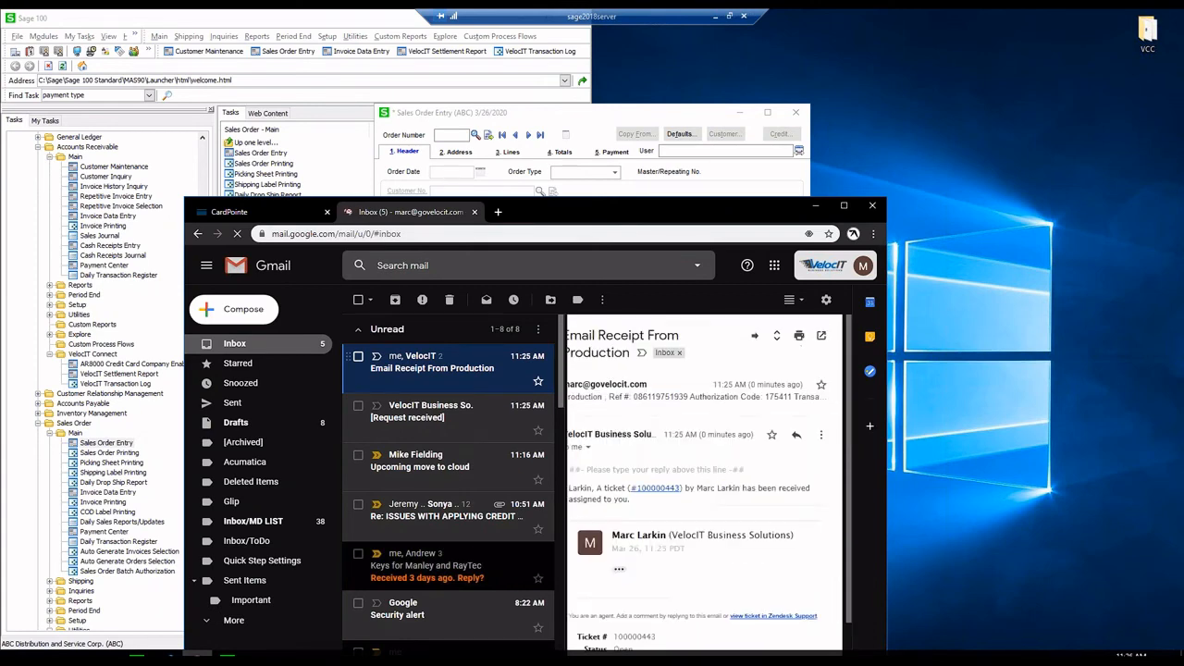
click(670, 403)
scroll(706, 459, down, 3)
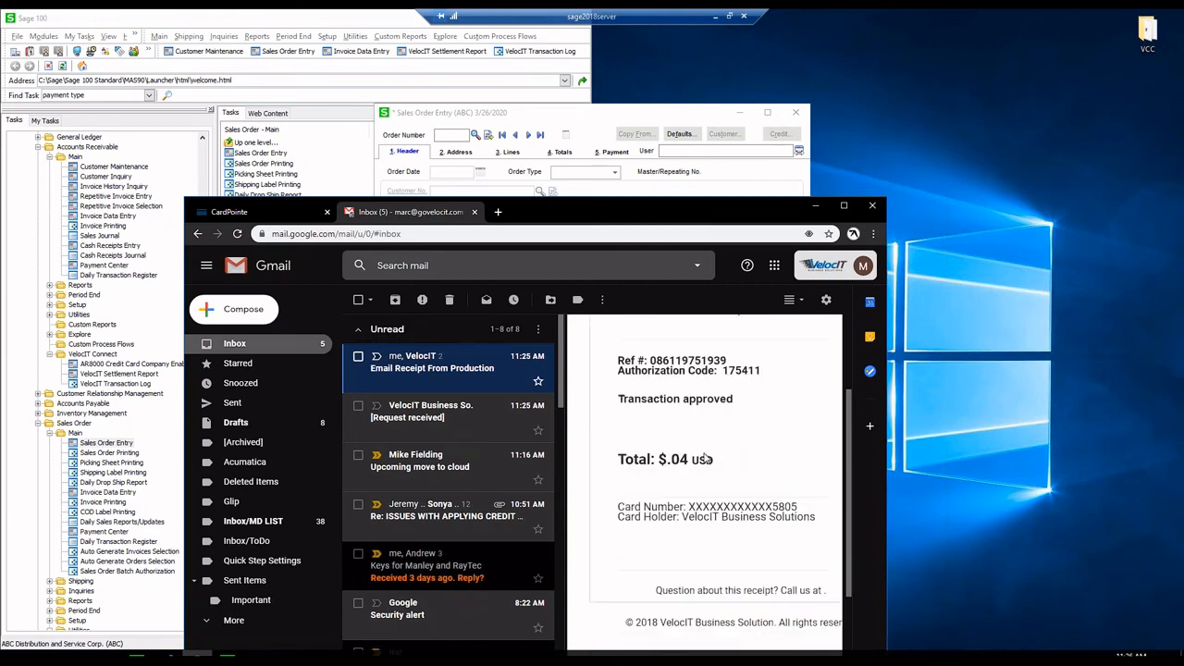
scroll(735, 447, right, 2)
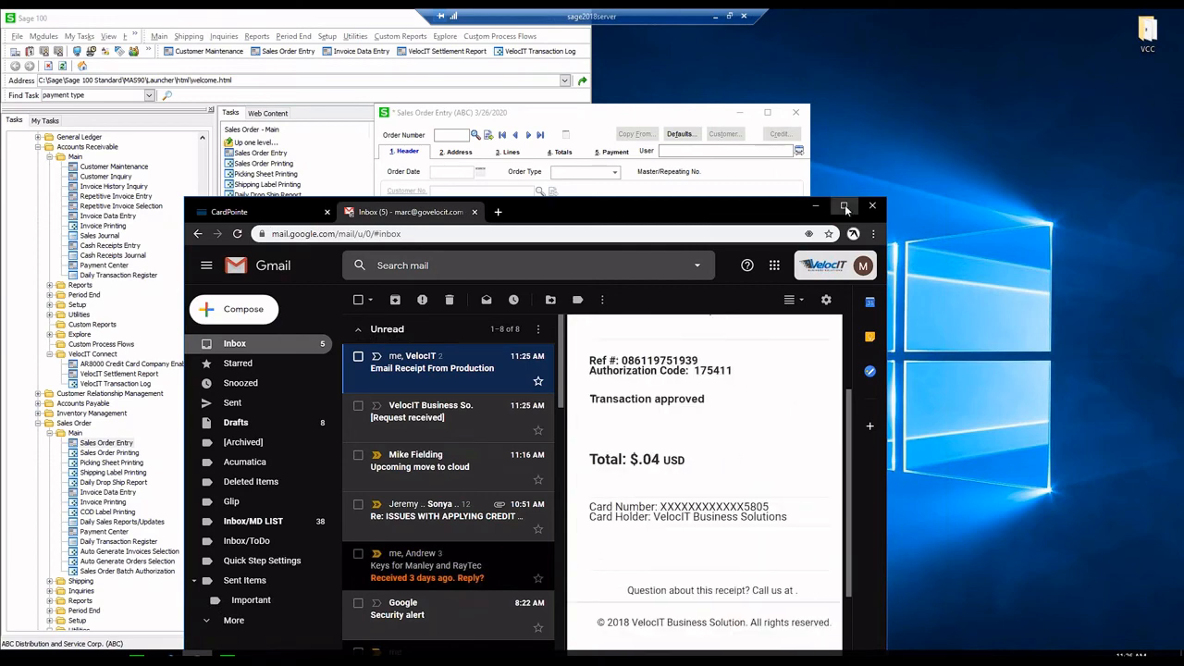
- Review the approved $.04 receipt full-screen, then minimize the browser
click(845, 206)
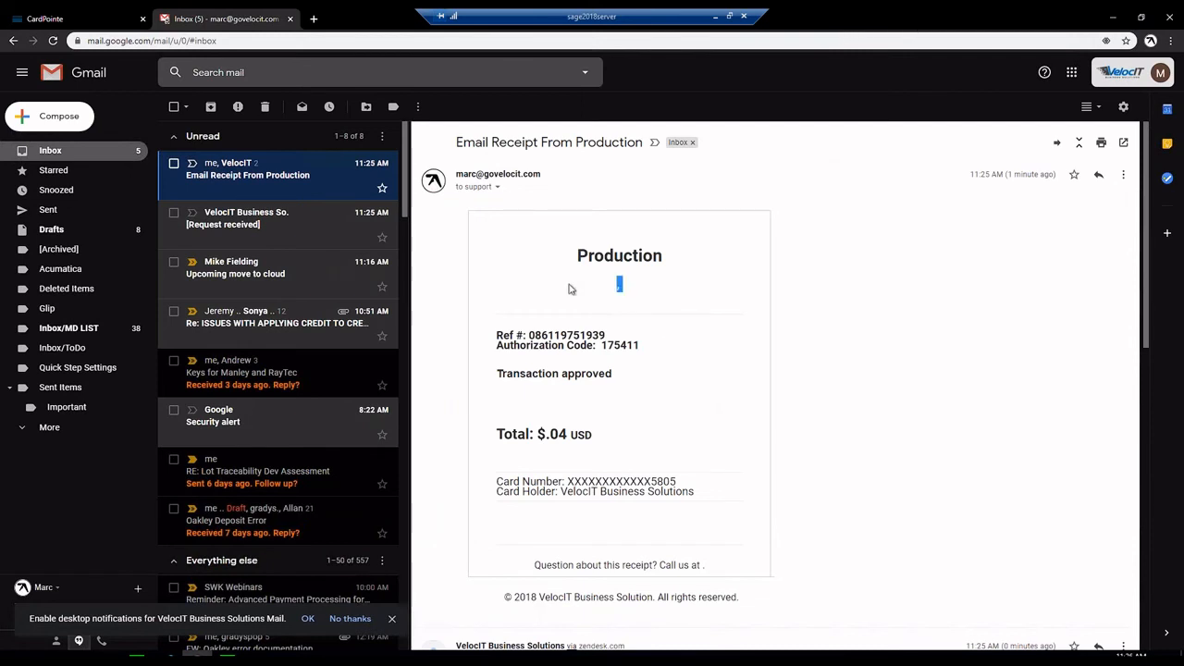
drag(607, 289, 549, 256)
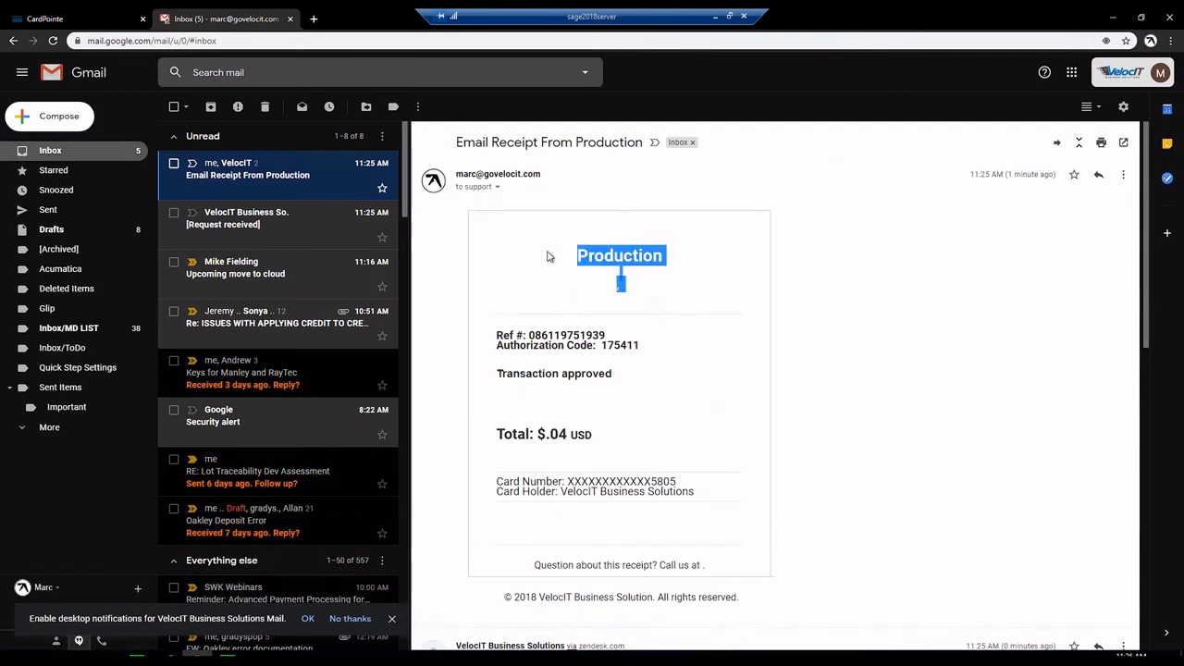
click(614, 311)
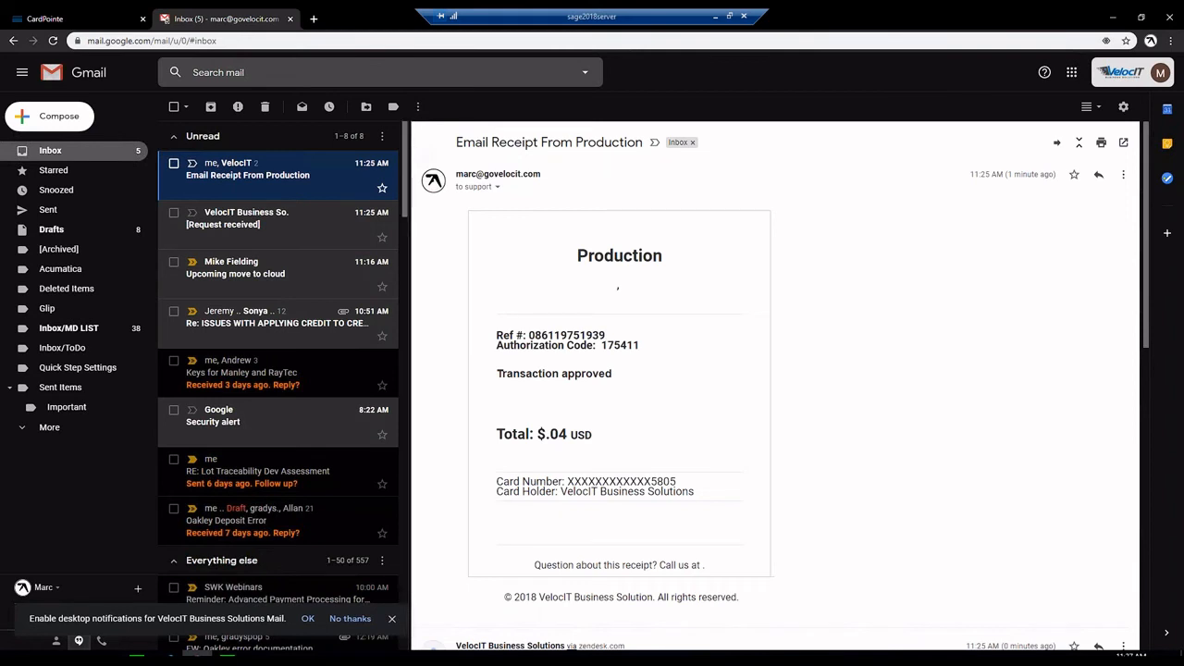
drag(337, 149, 97, 164)
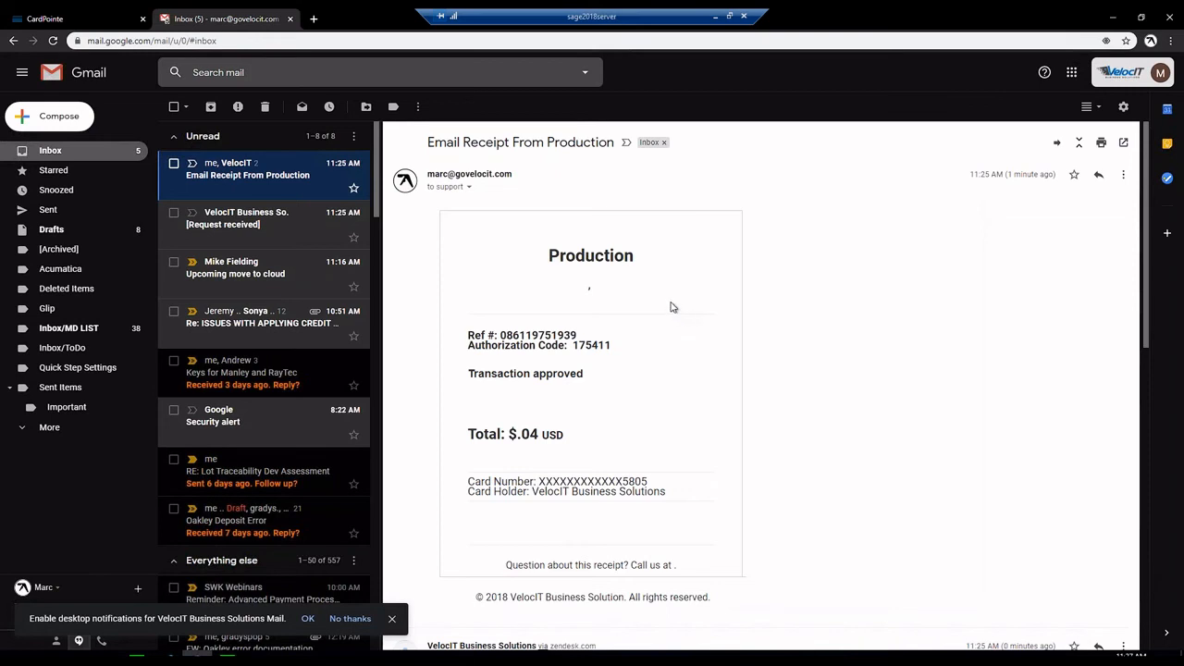
click(1116, 17)
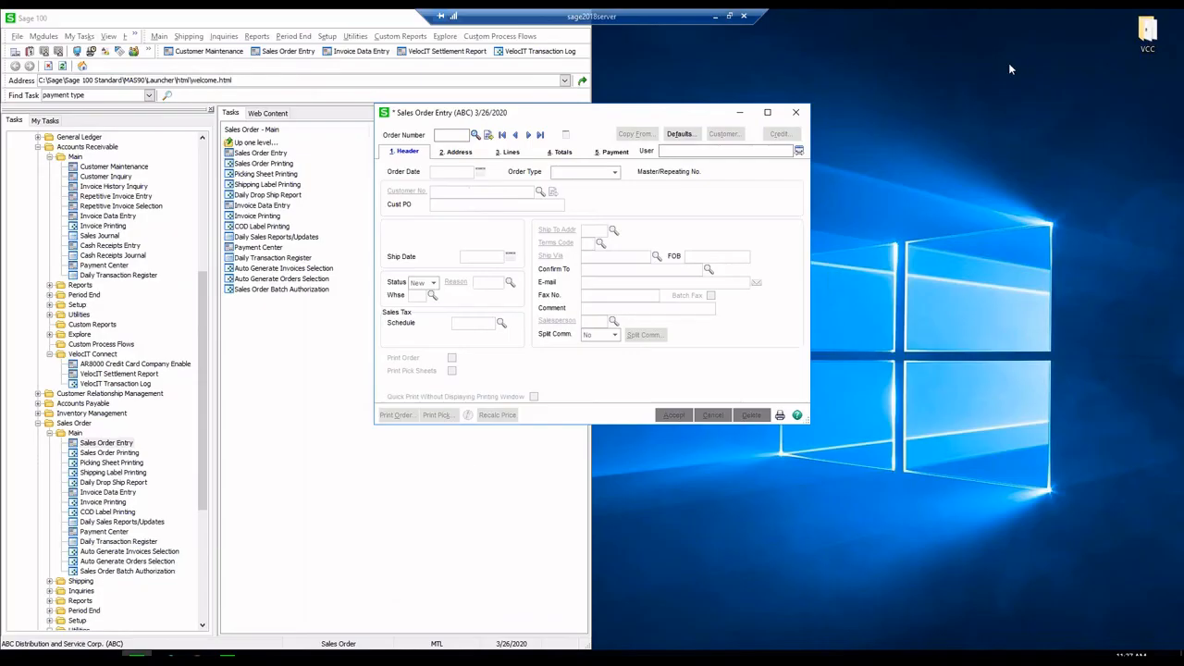
- Close Sales Order Entry and preview the VelocIT Transaction Log with authorizations, Transaction Date equal to 3/26/2020
click(793, 113)
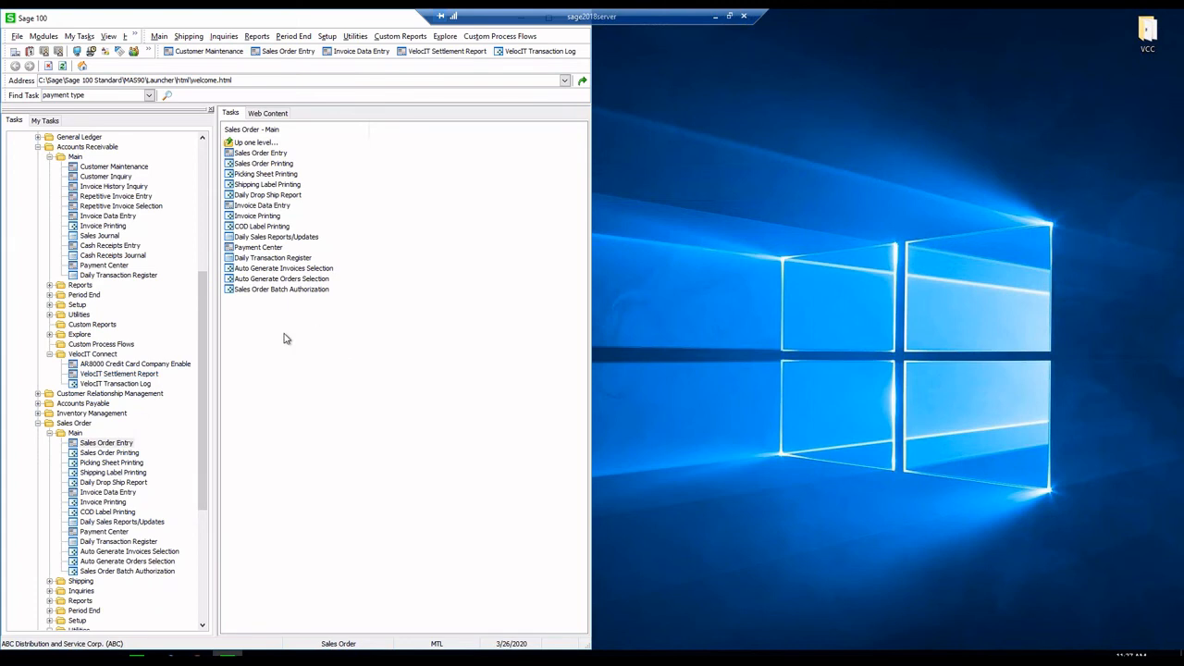
click(115, 383)
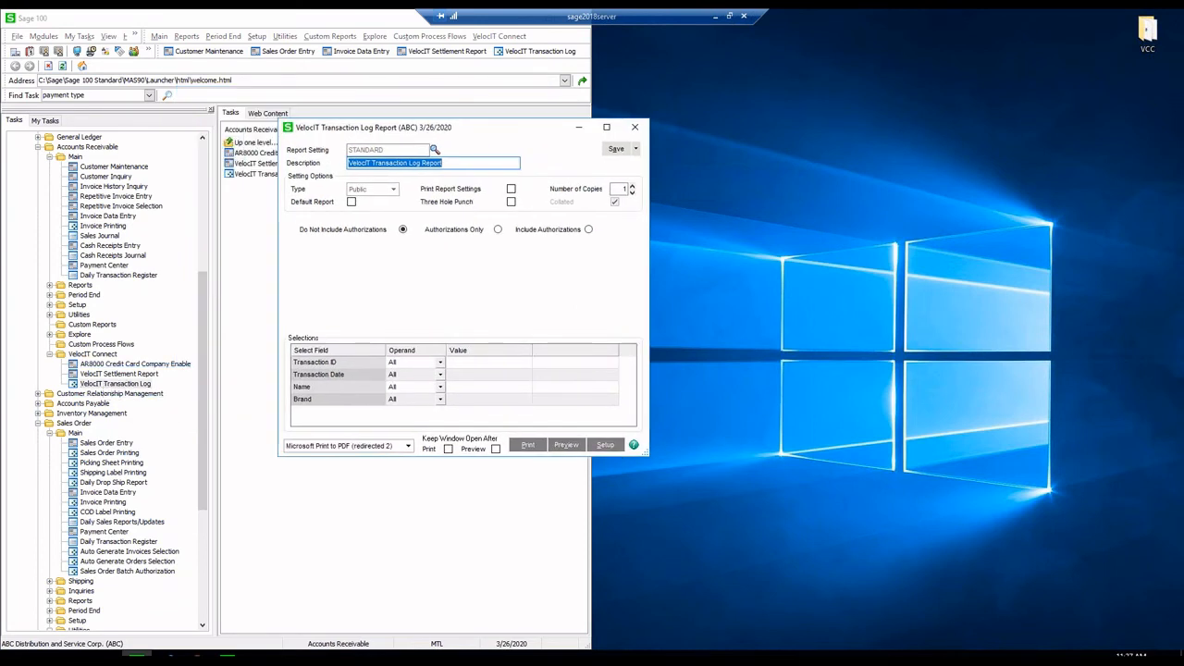
click(587, 231)
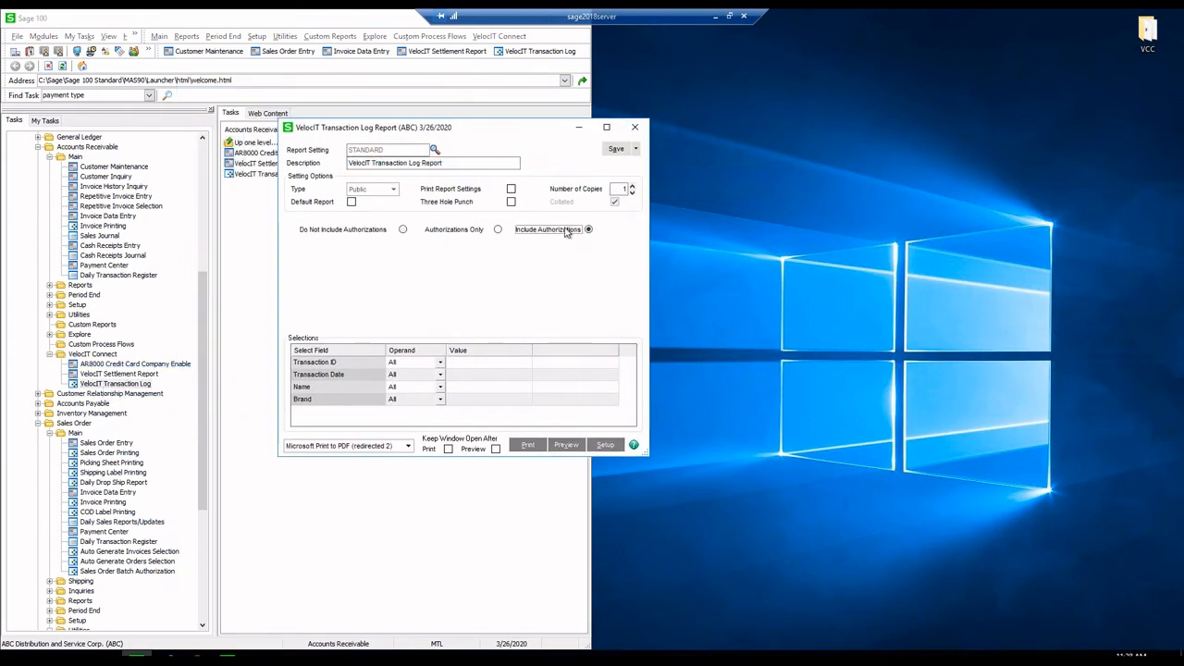
click(464, 377)
click(525, 375)
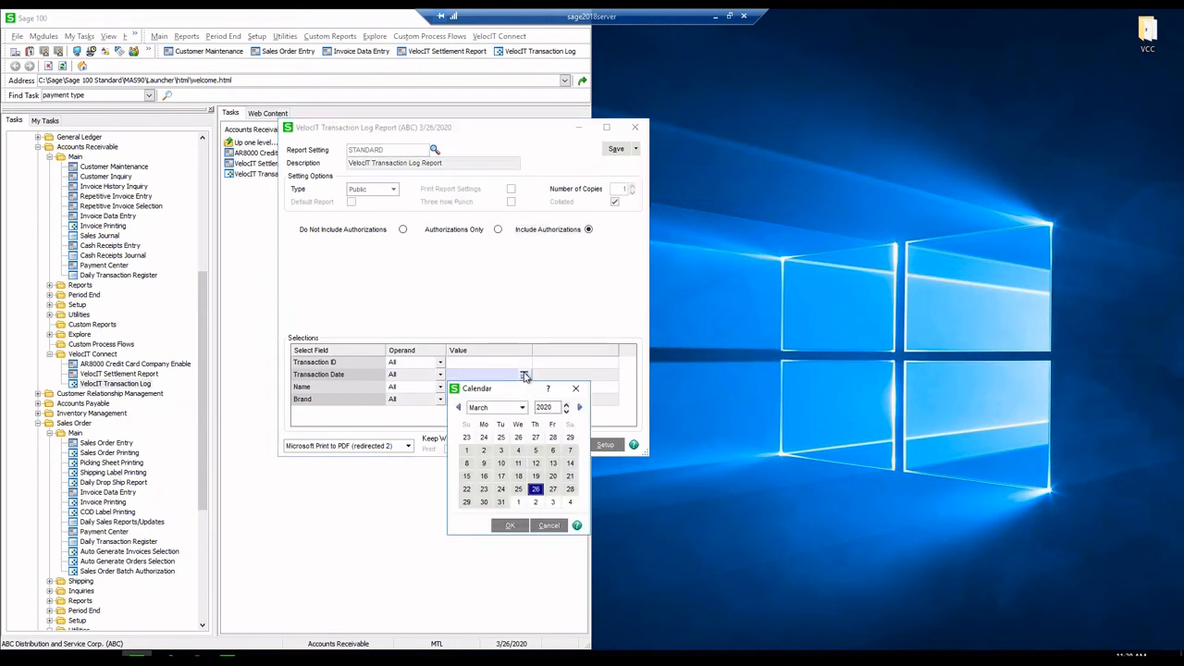
click(509, 524)
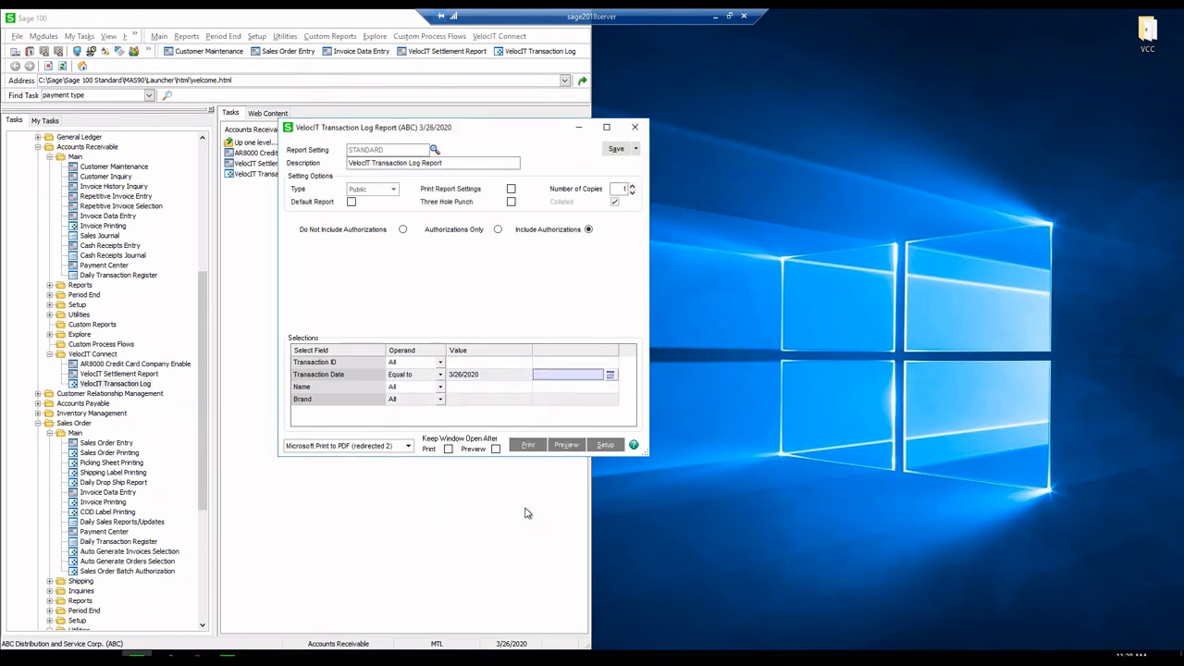
click(566, 446)
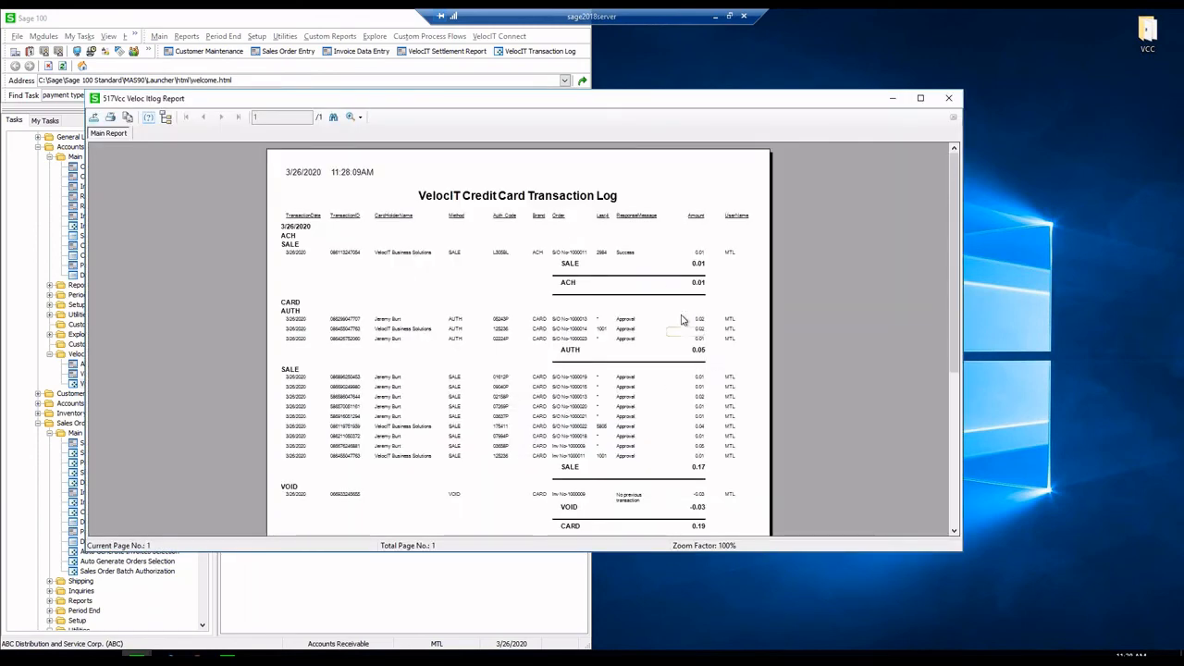
scroll(638, 268, down, 3)
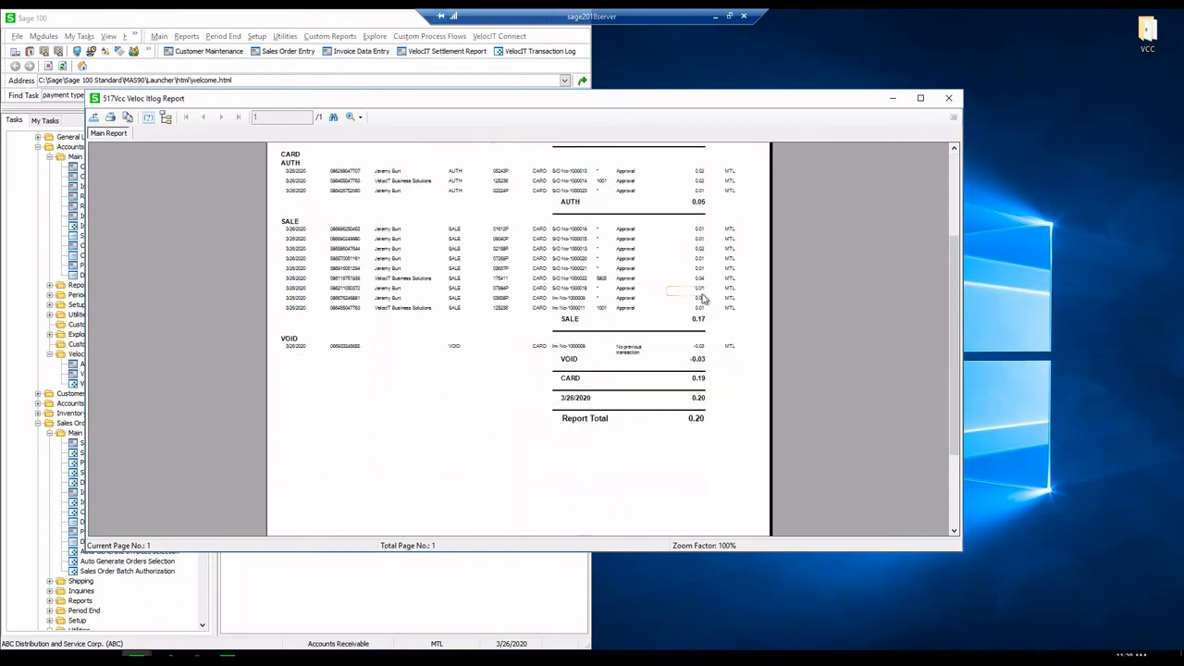
scroll(692, 296, up, 3)
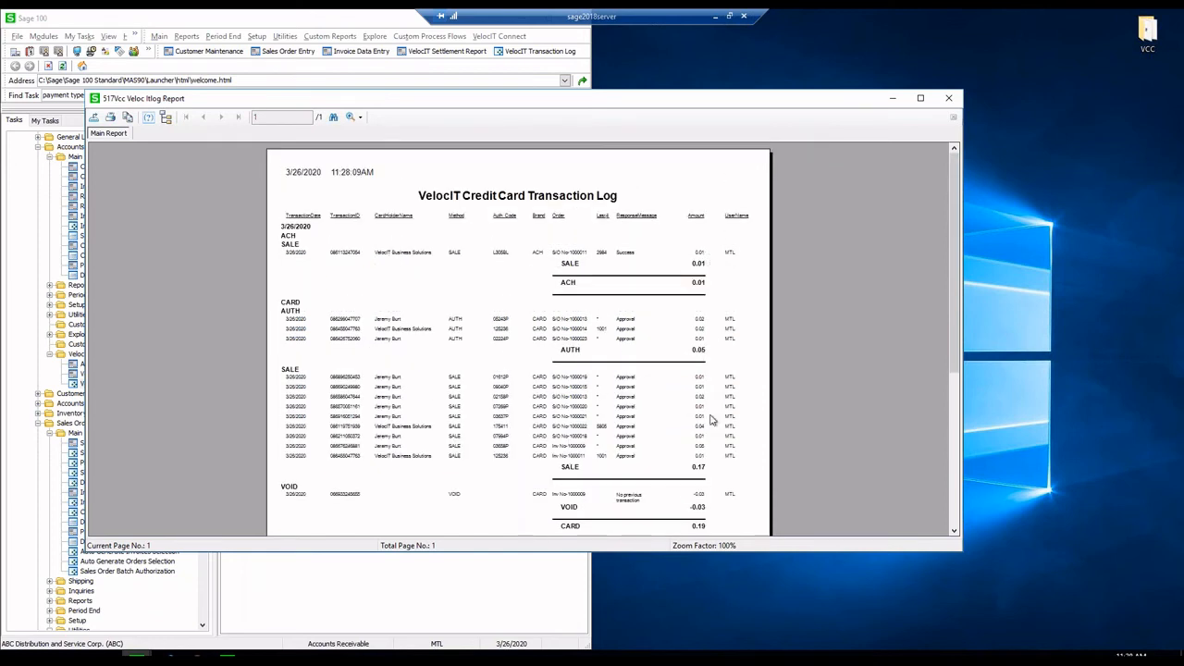
click(585, 429)
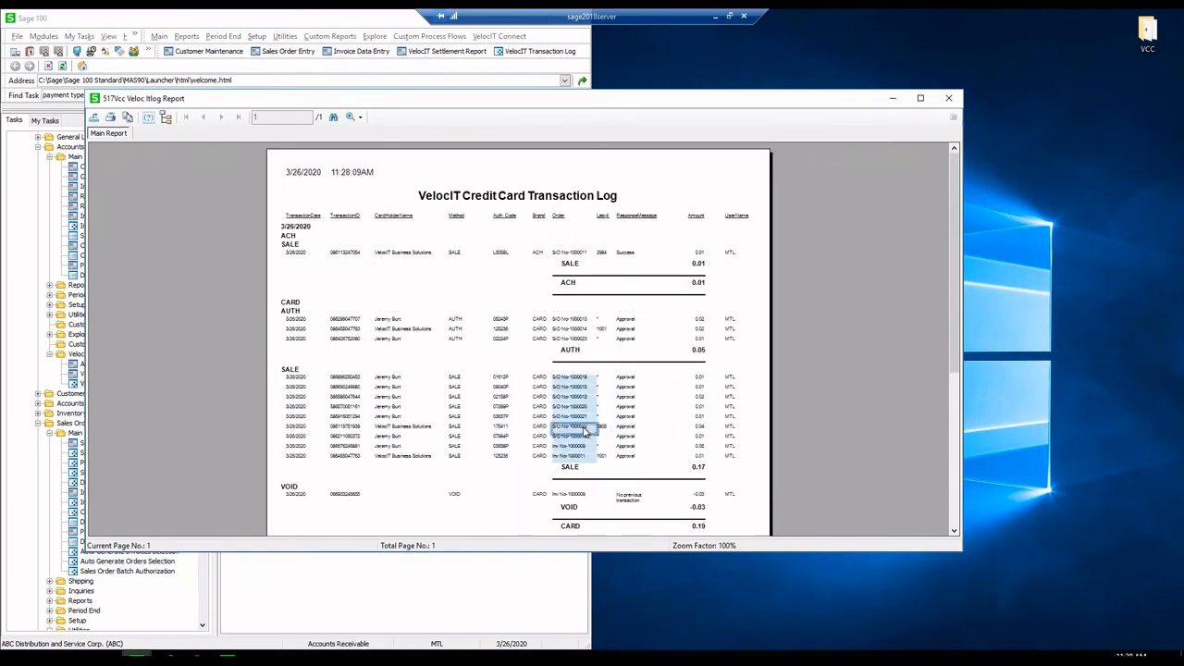
click(360, 118)
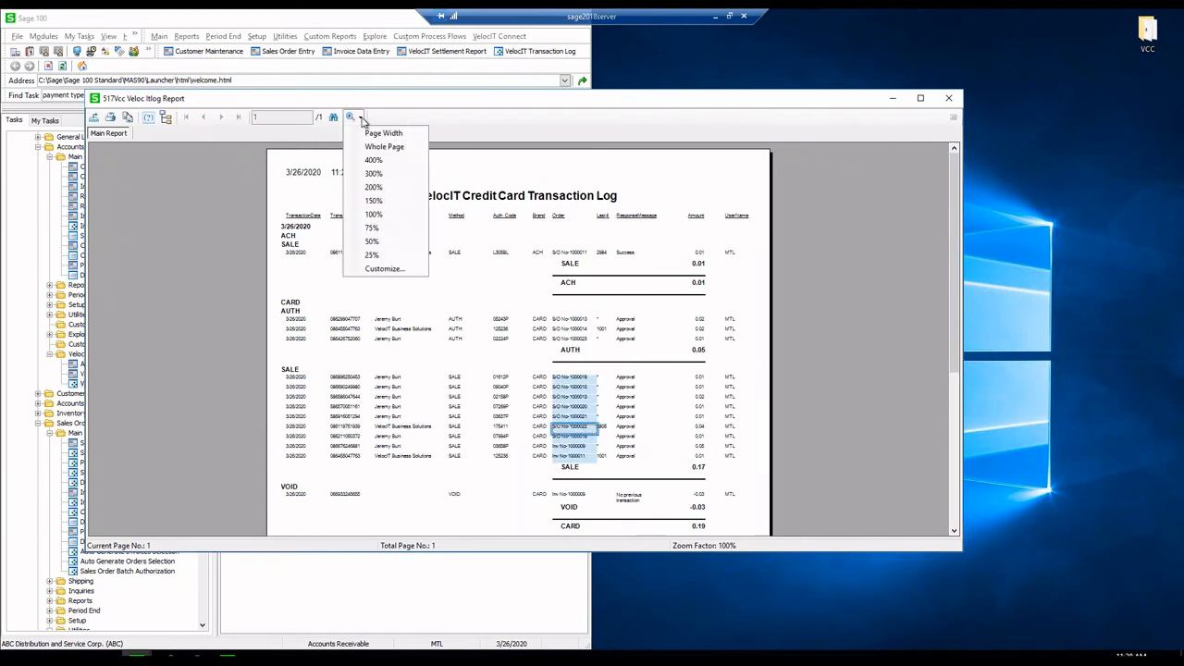
click(373, 214)
click(359, 118)
click(375, 198)
scroll(766, 409, down, 3)
click(767, 409)
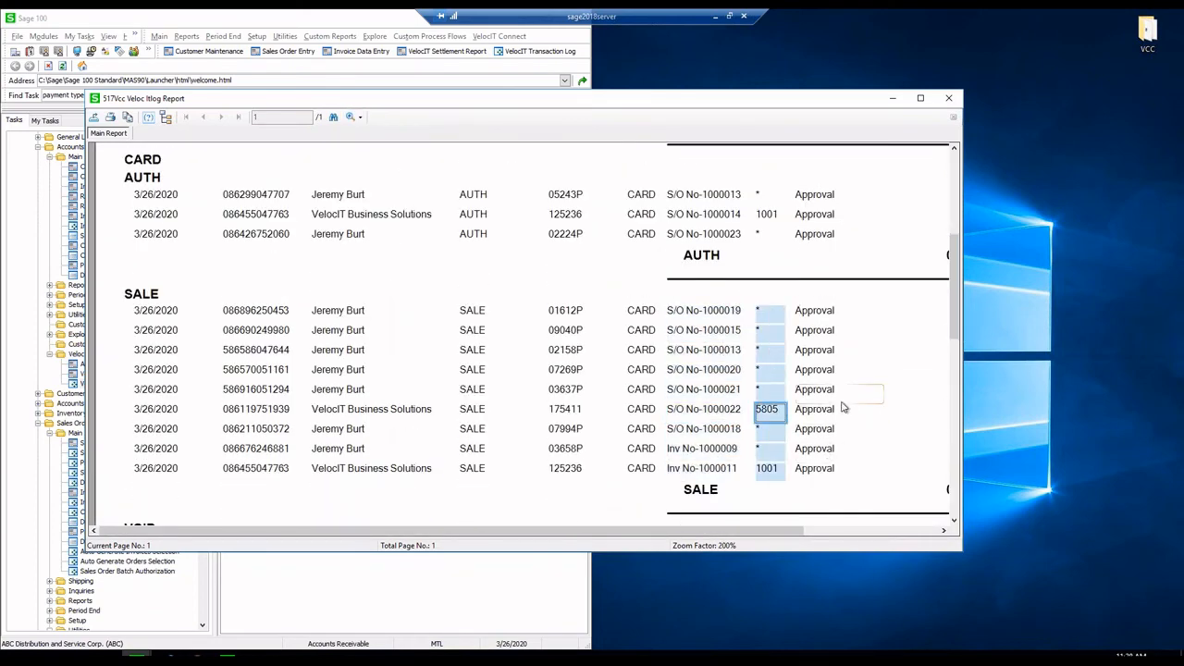
drag(715, 529, 855, 535)
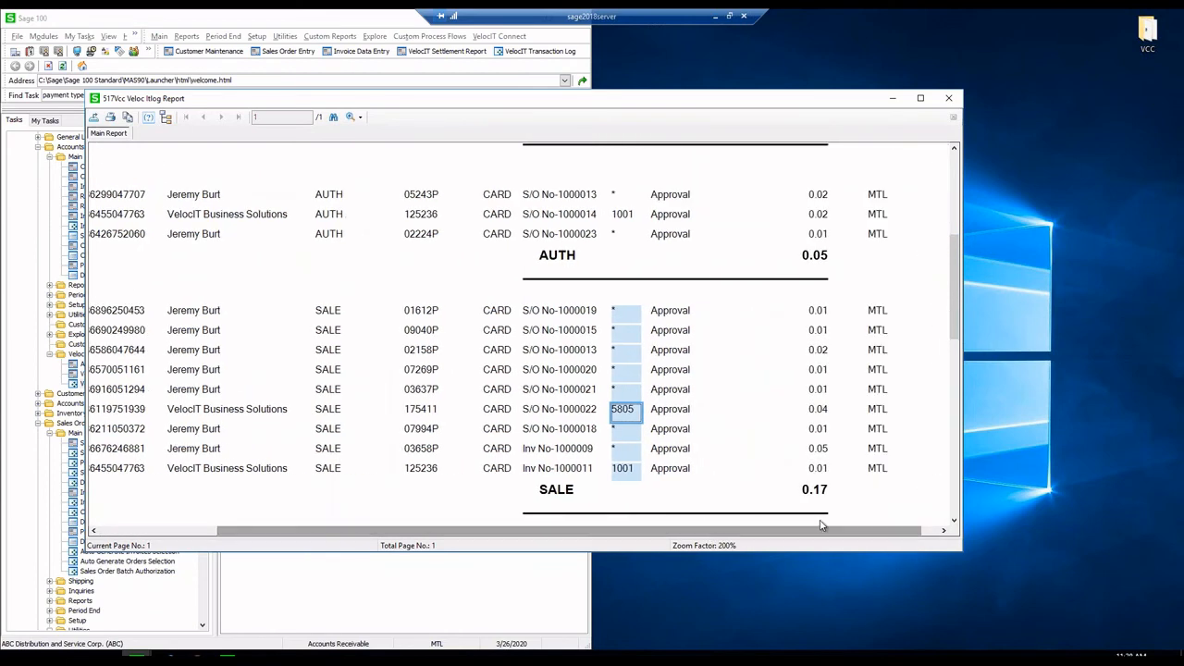
click(788, 412)
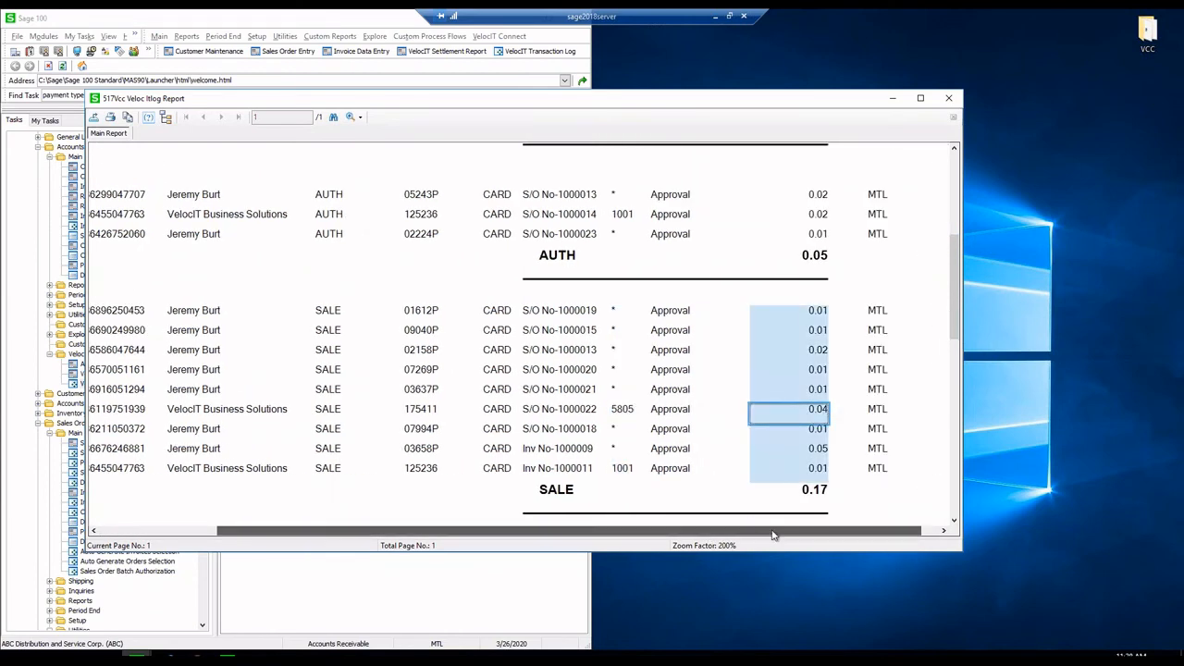
click(852, 410)
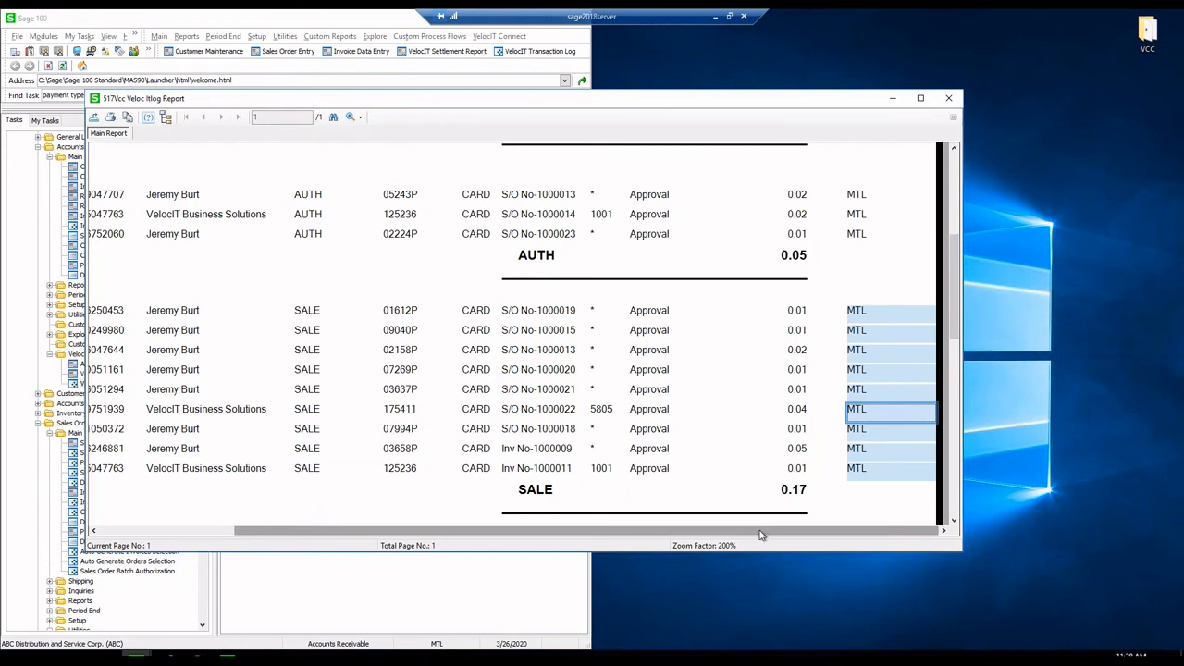
drag(760, 535, 914, 65)
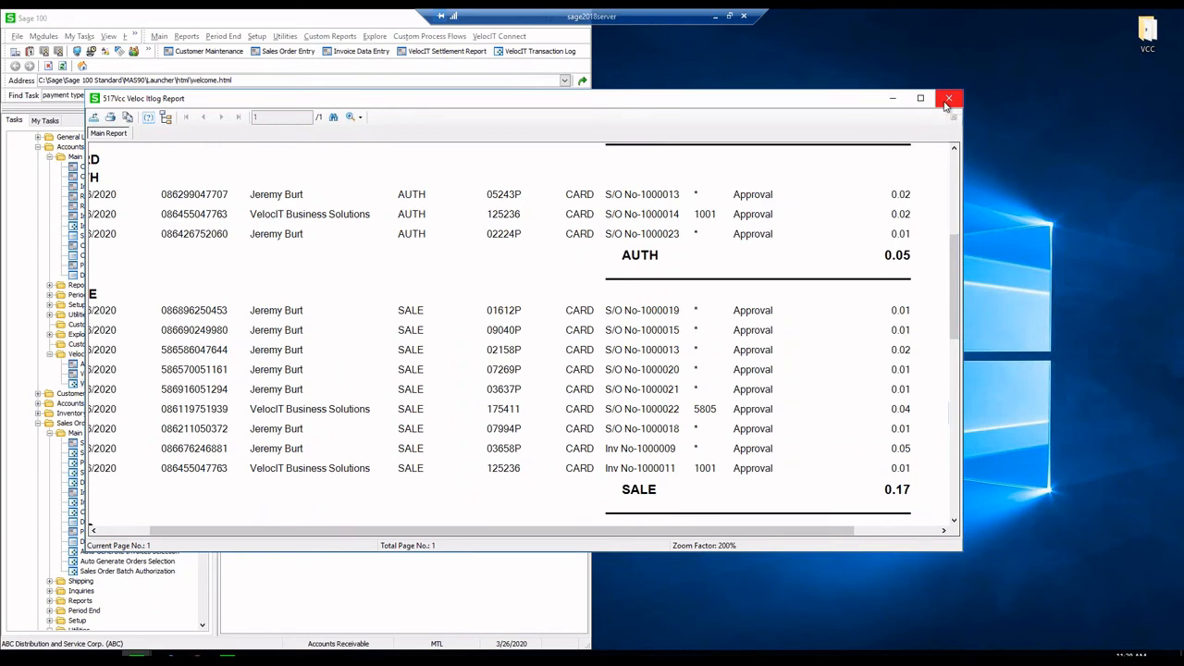
click(948, 98)
- Dismiss the report options and close the settlement capture dialog that opened by mistake
key(Escape)
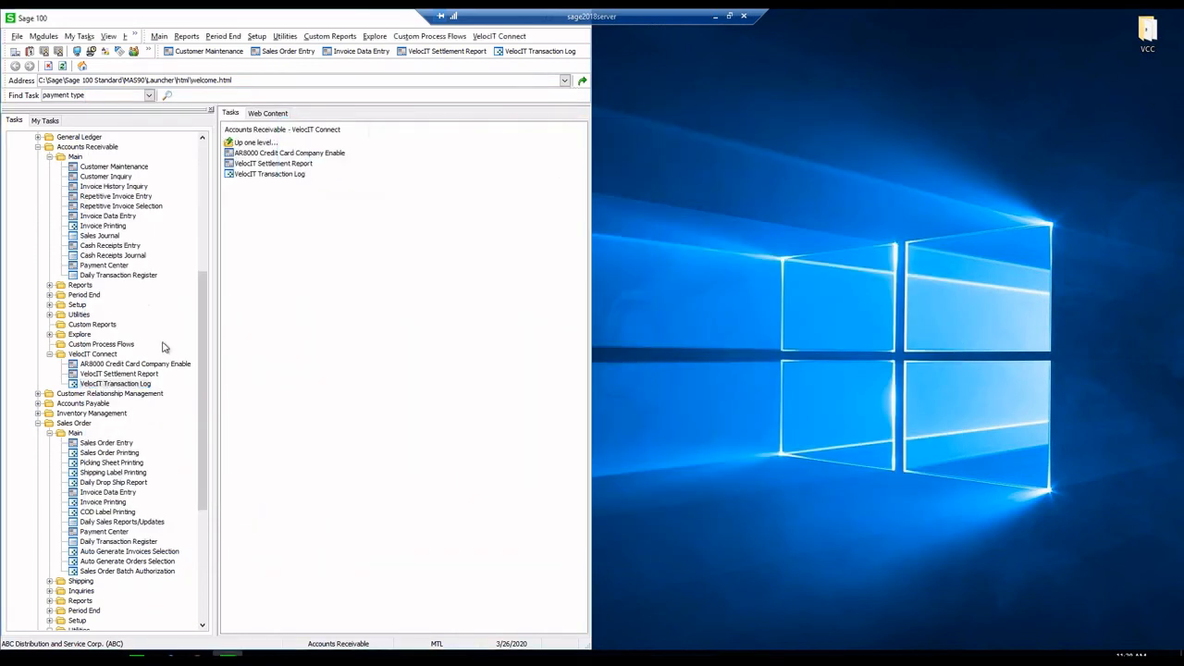
click(137, 375)
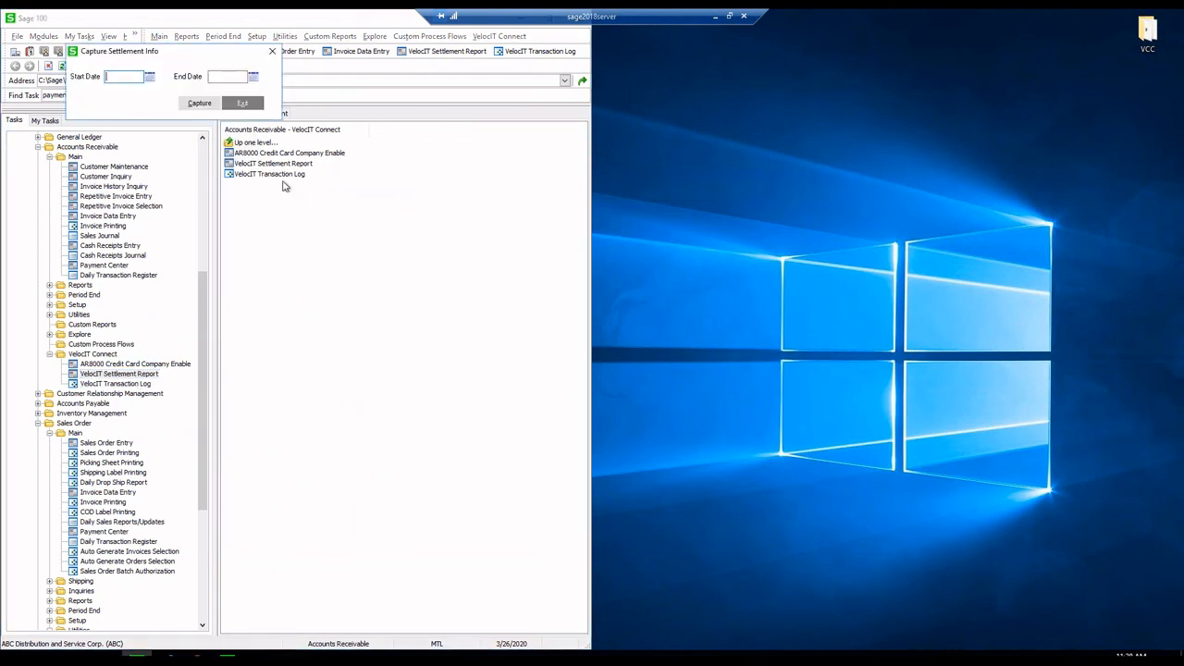
click(240, 103)
- Reopen the VelocIT Transaction Log with authorizations included and Transaction Date equal to 3/26/2020
click(102, 384)
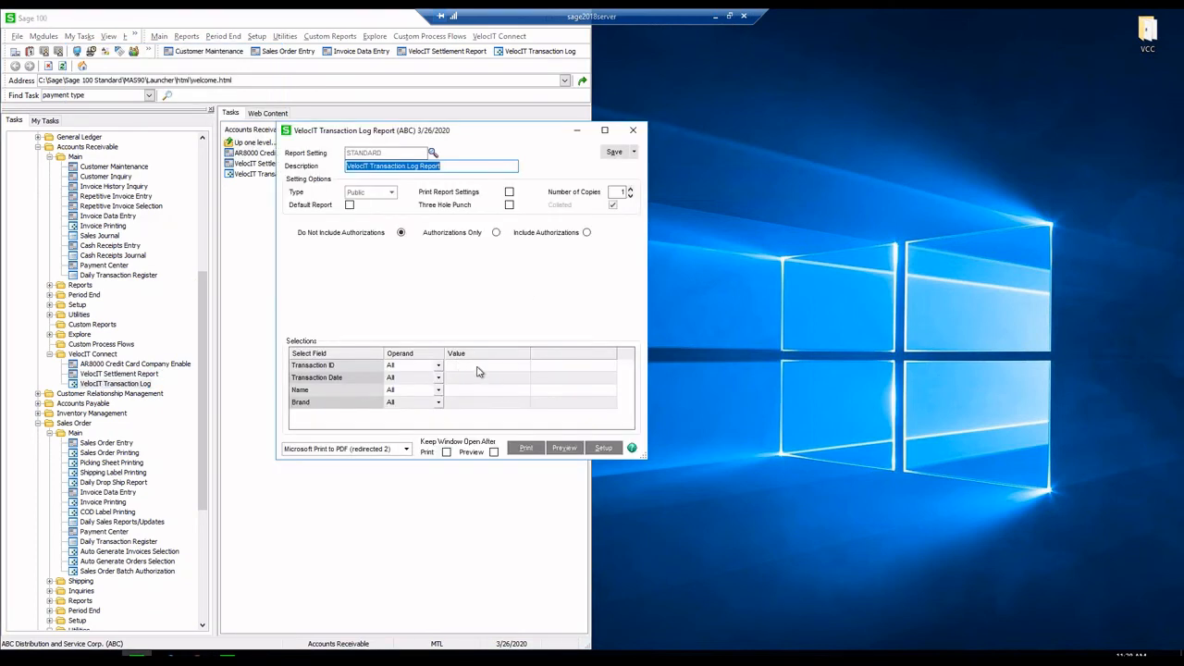
click(477, 376)
click(585, 234)
click(507, 377)
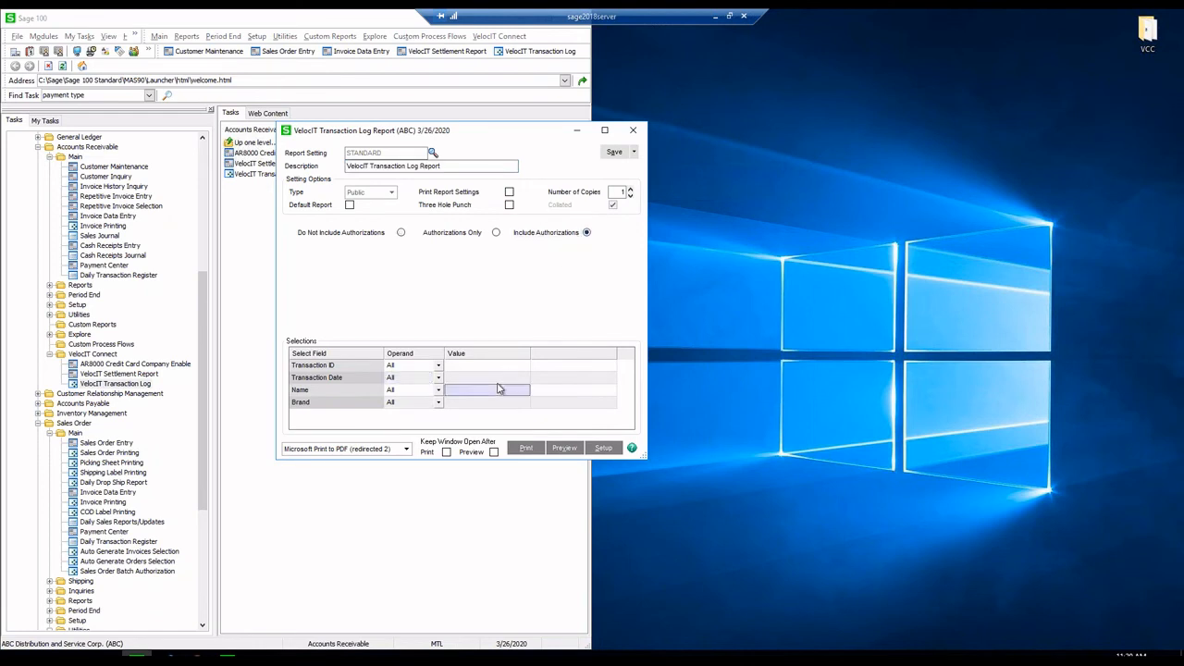
click(522, 378)
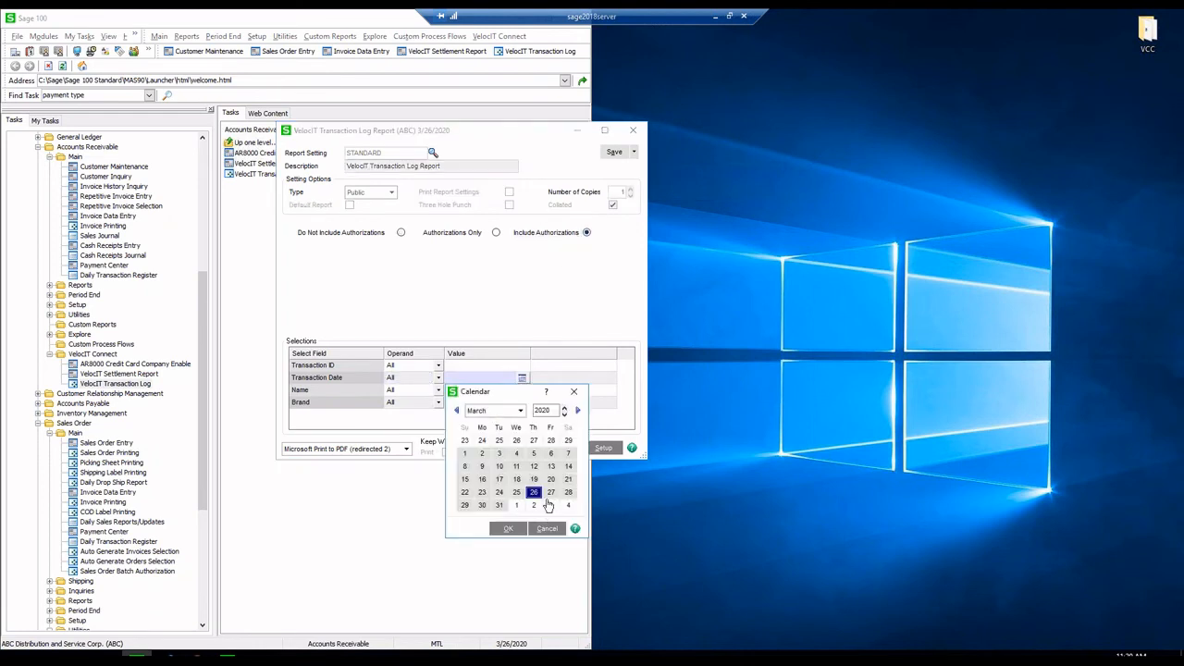
click(507, 528)
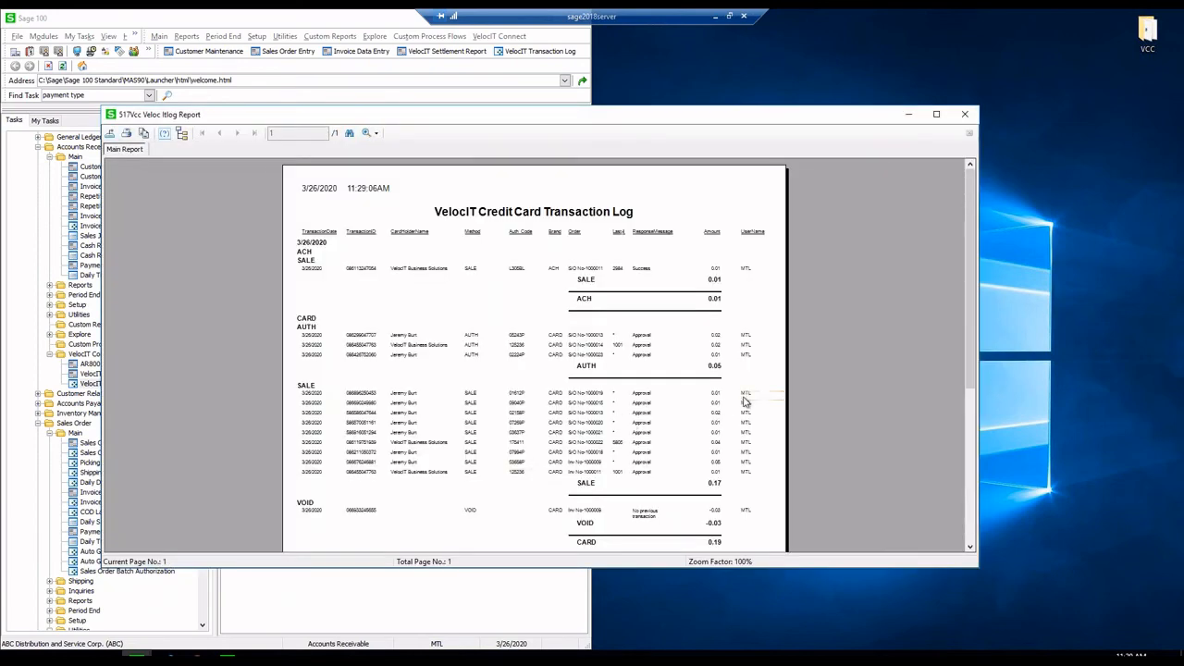
- Zoom the transaction log to 150% to read the AUTH, SALE, VOID sections and 0.20 total, then minimize it
click(376, 133)
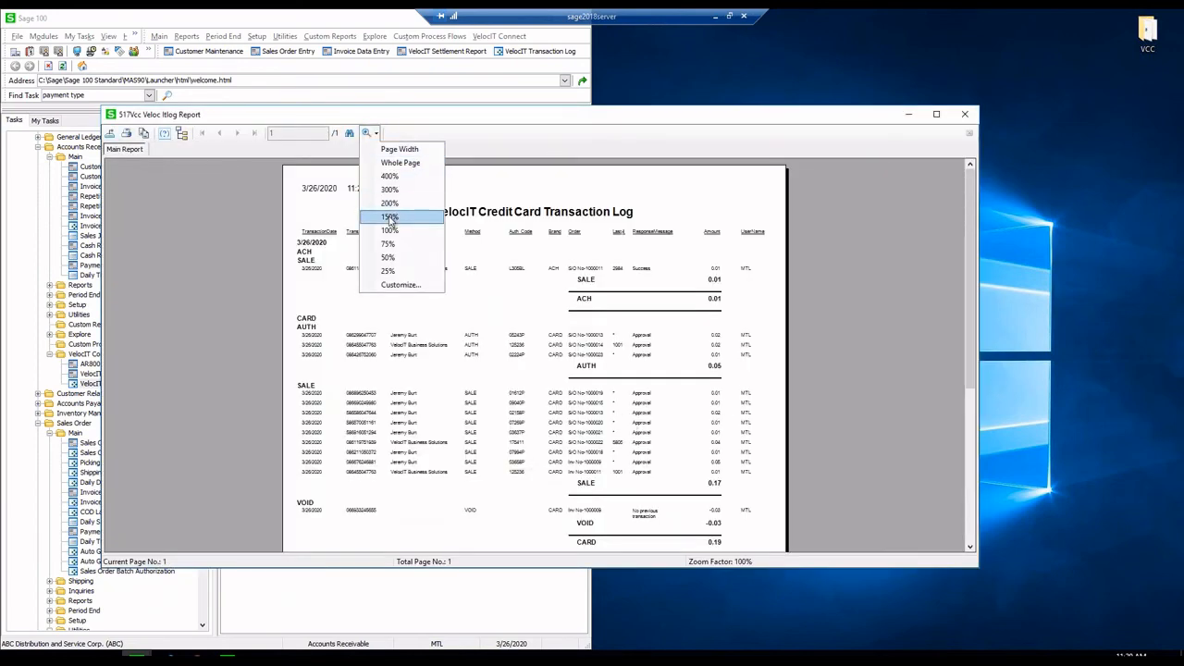
click(389, 217)
scroll(924, 339, down, 1)
scroll(924, 339, down, 4)
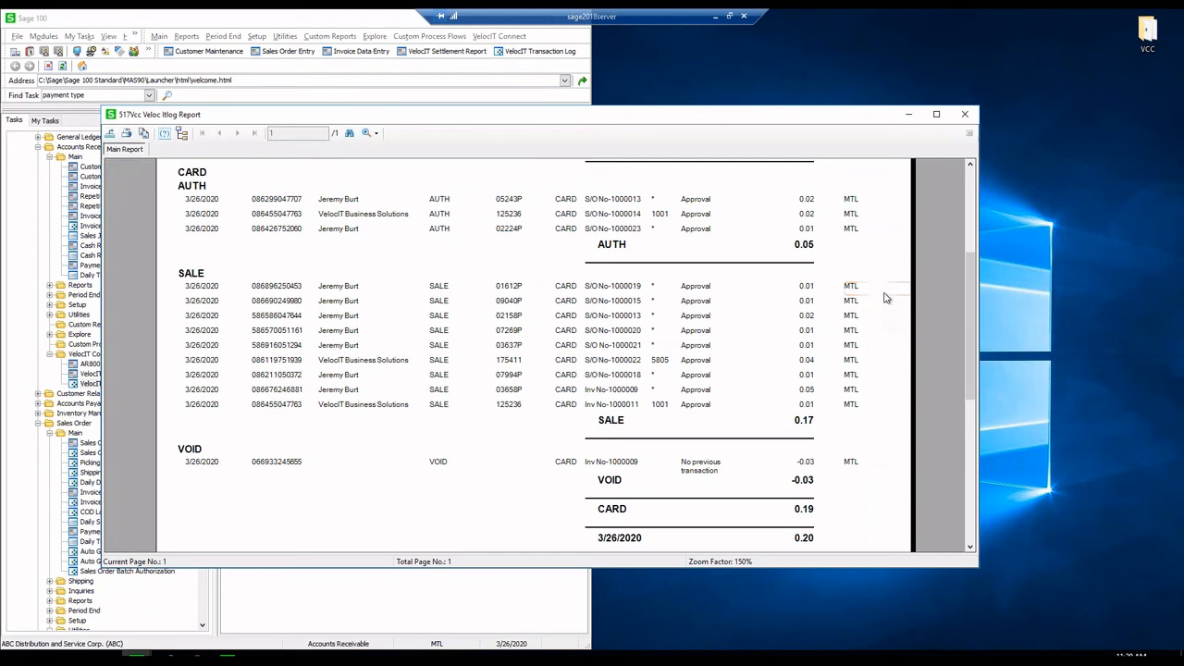
drag(877, 121, 832, 103)
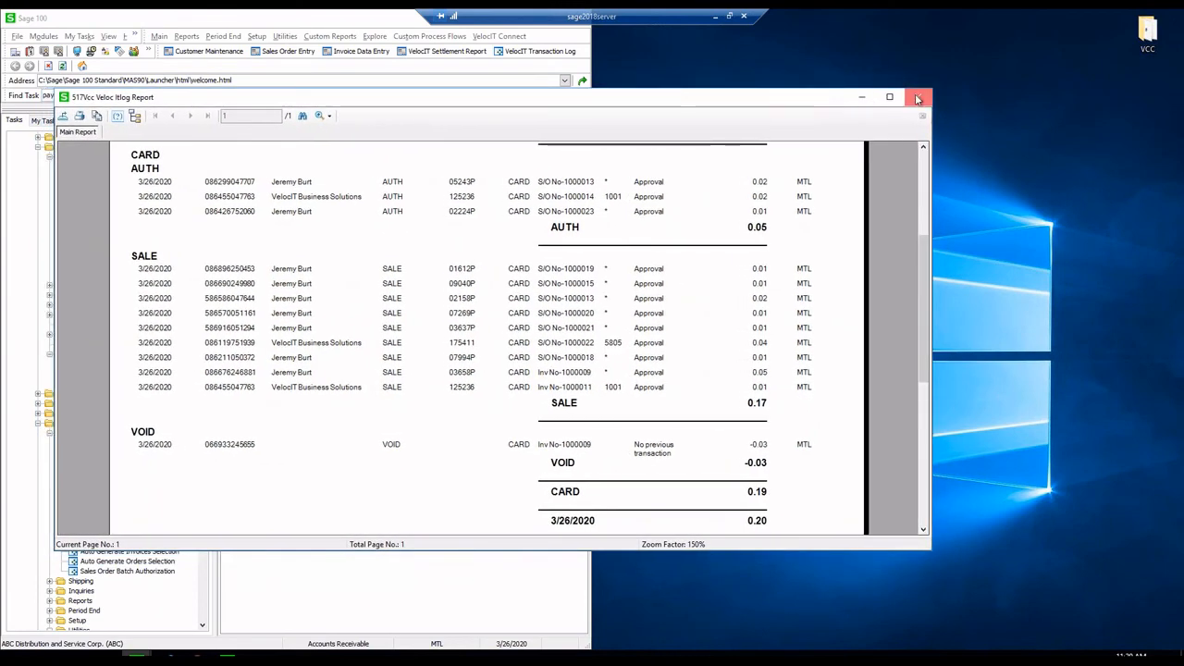
click(861, 97)
- Run the VelocIT Settlement Report capture for Start Date 030120 through End Date 031520
double_click(113, 373)
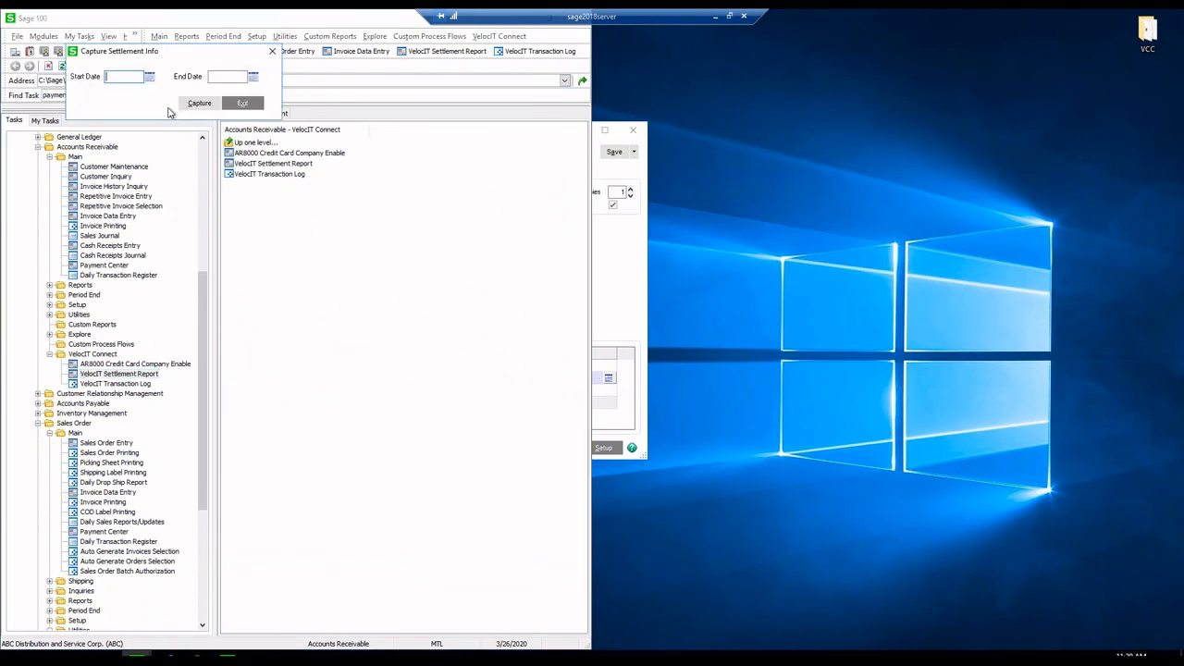
text(030120)
key(Tab)
text(031520)
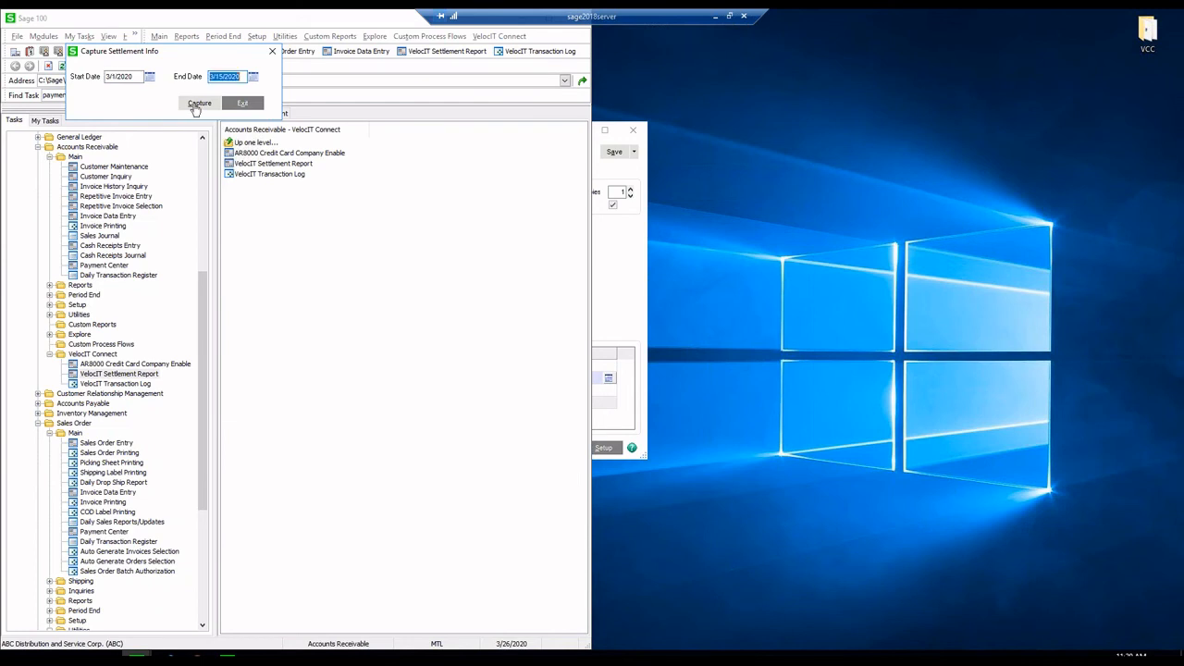
click(199, 104)
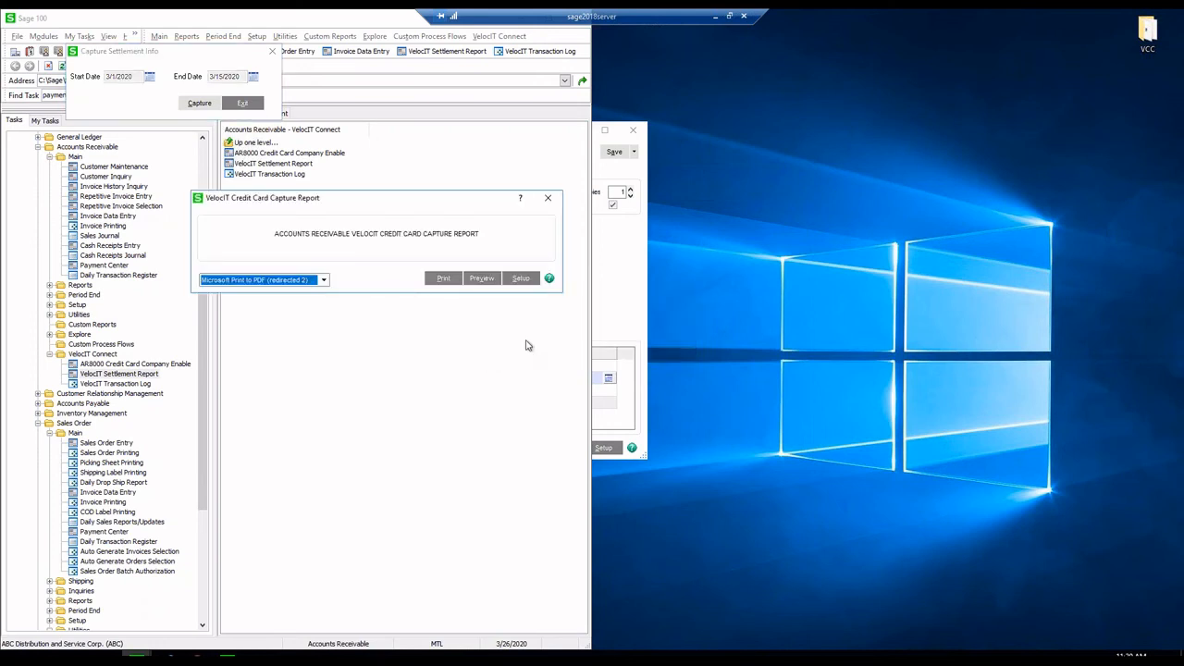
- Preview the Credit Card Capture Report for 03/01/2020 to 03/15/2020
click(485, 281)
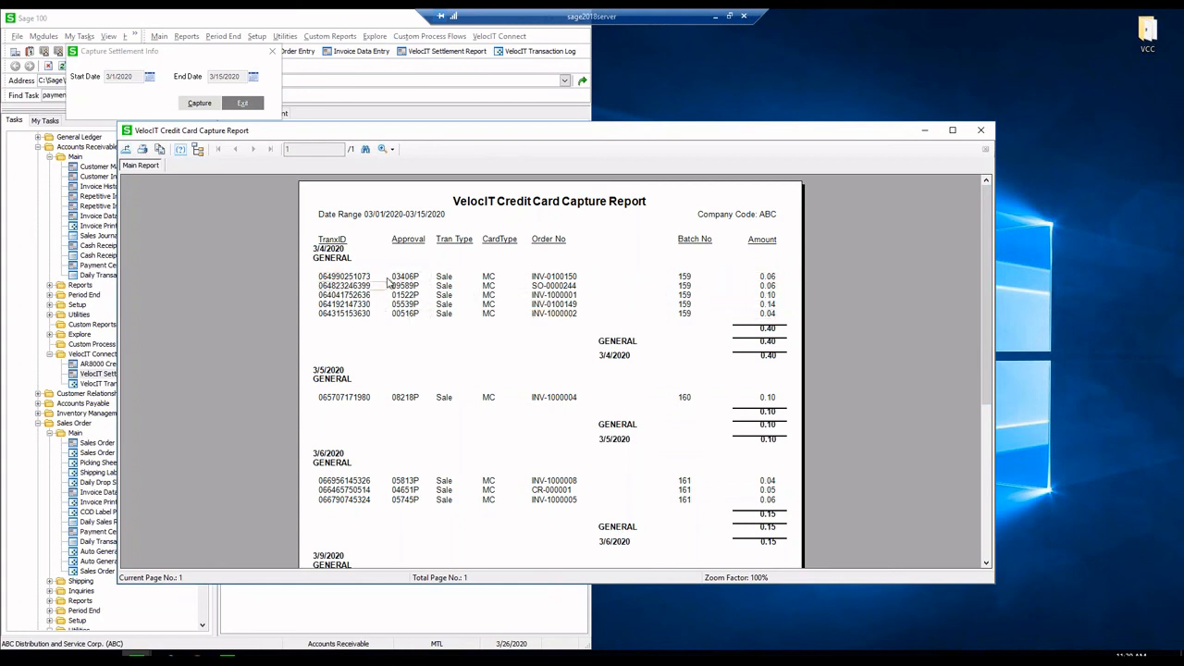
- Review the capture report down to its 0.73 grand total, close it, and open Sales Order Entry
scroll(592, 339, down, 2)
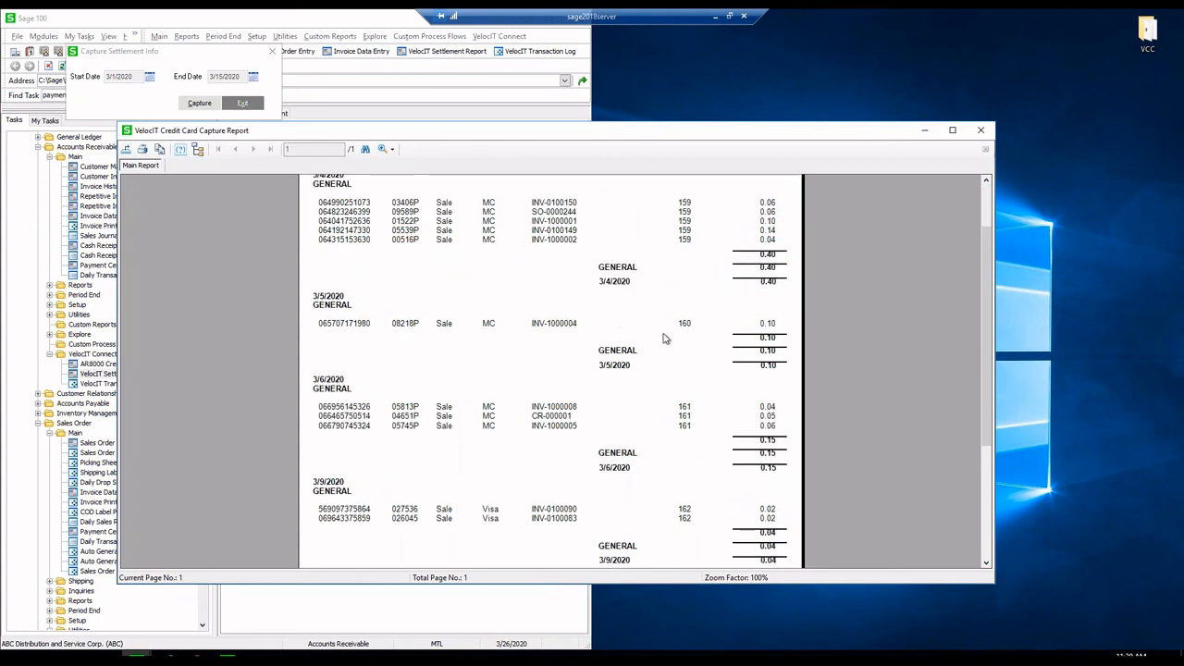
scroll(663, 339, down, 2)
scroll(663, 339, down, 3)
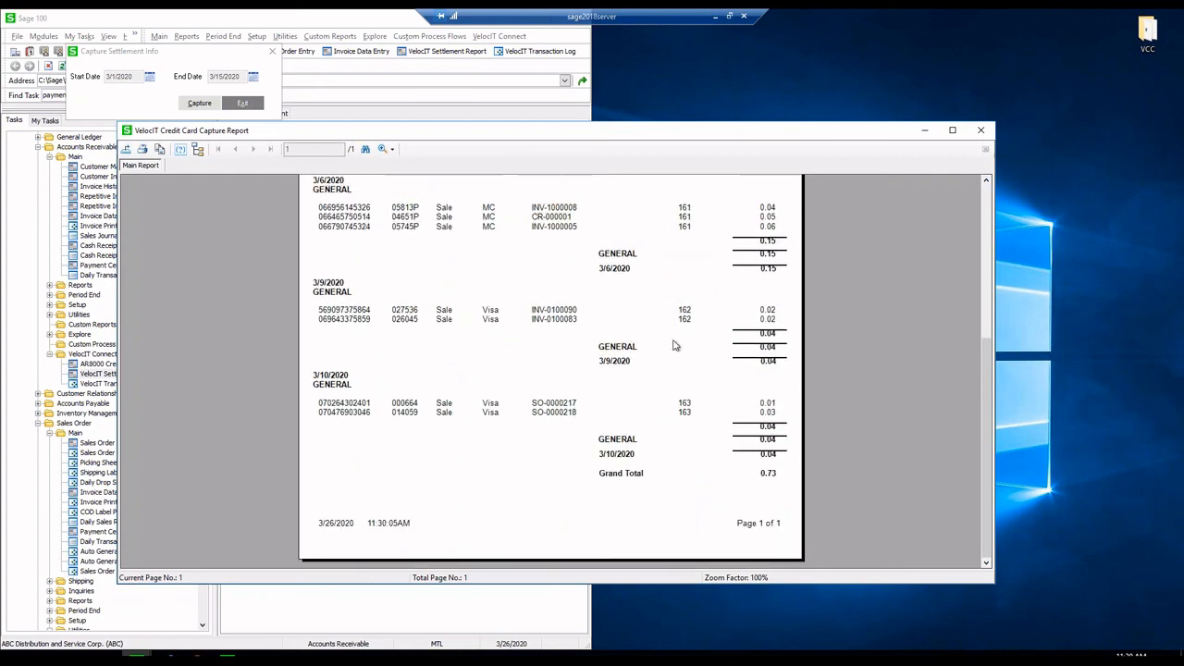
scroll(709, 347, up, 5)
scroll(709, 347, up, 1)
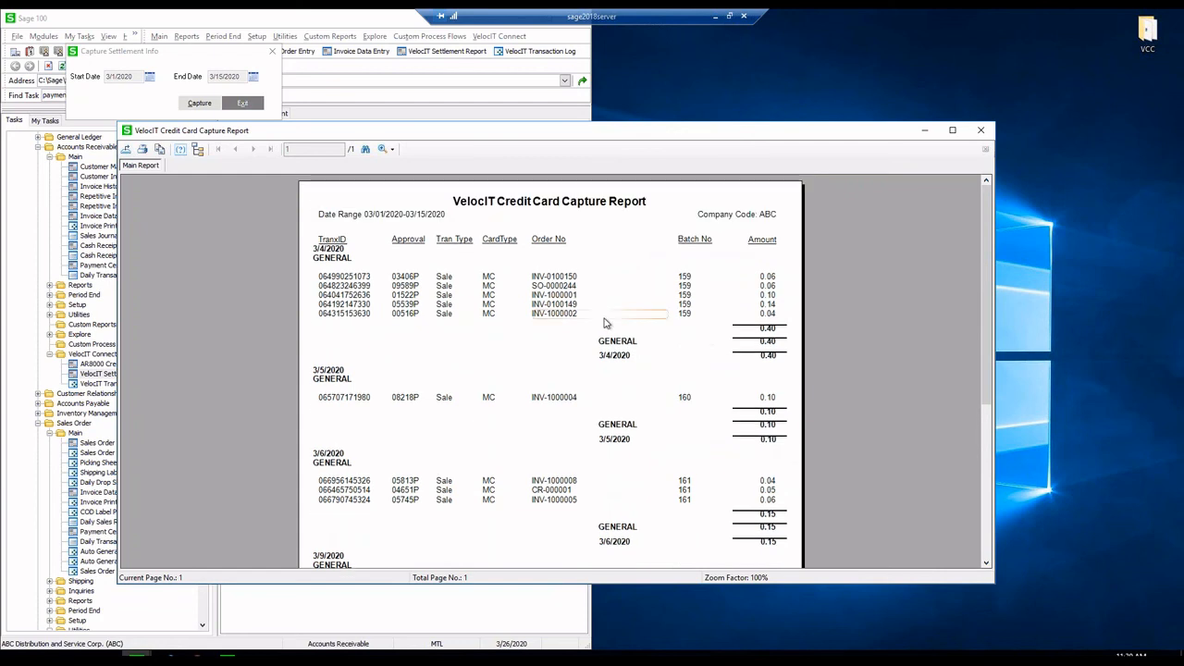
drag(865, 137, 805, 112)
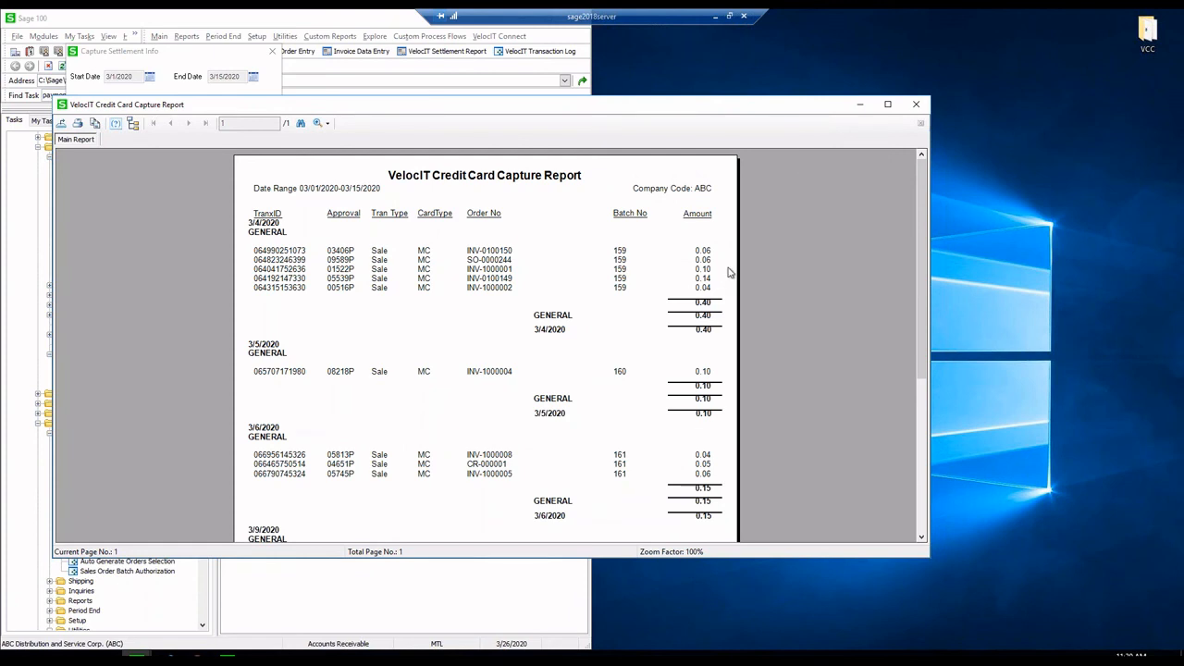
scroll(728, 271, down, 1)
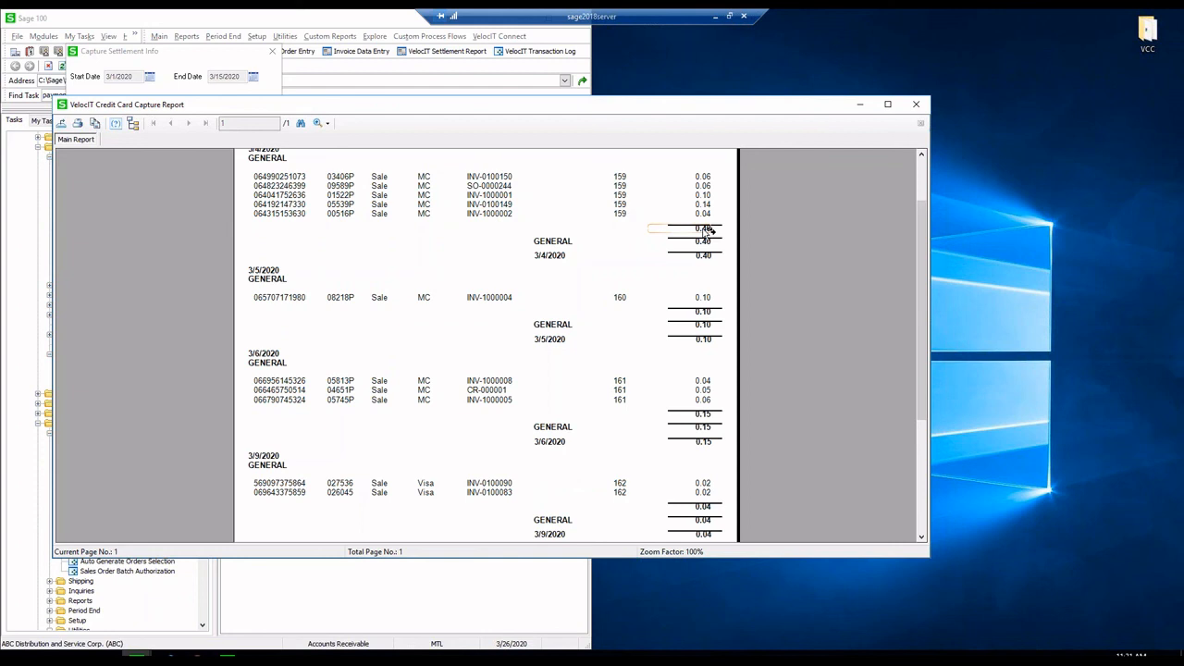
scroll(721, 222, up, 2)
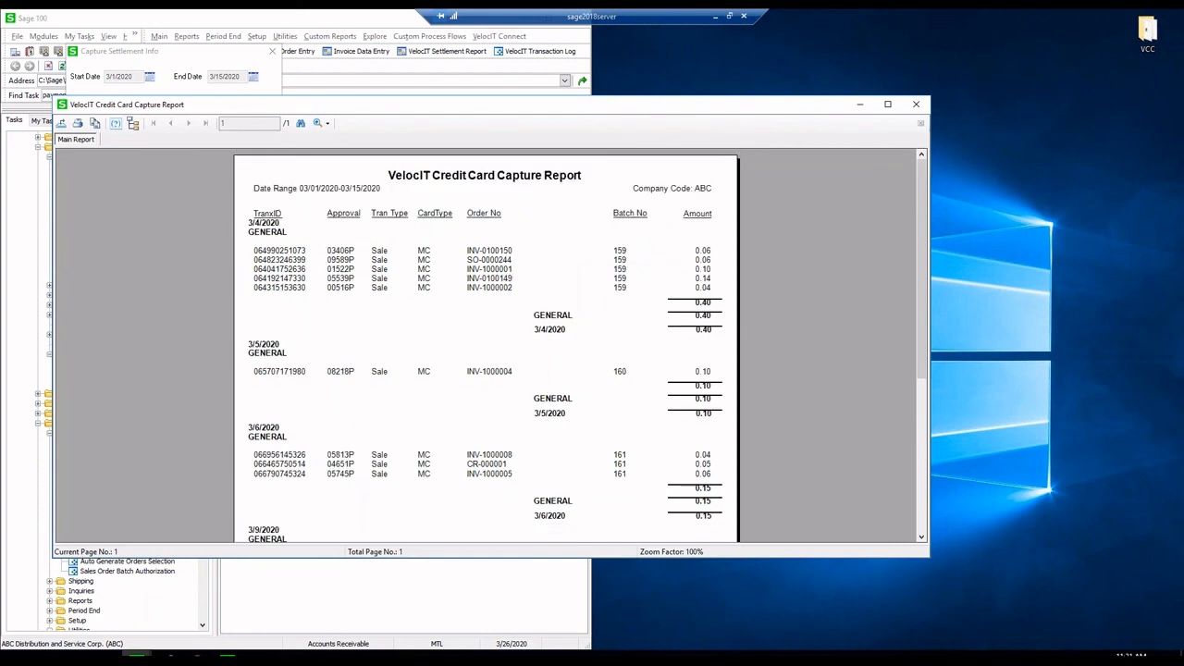
click(915, 106)
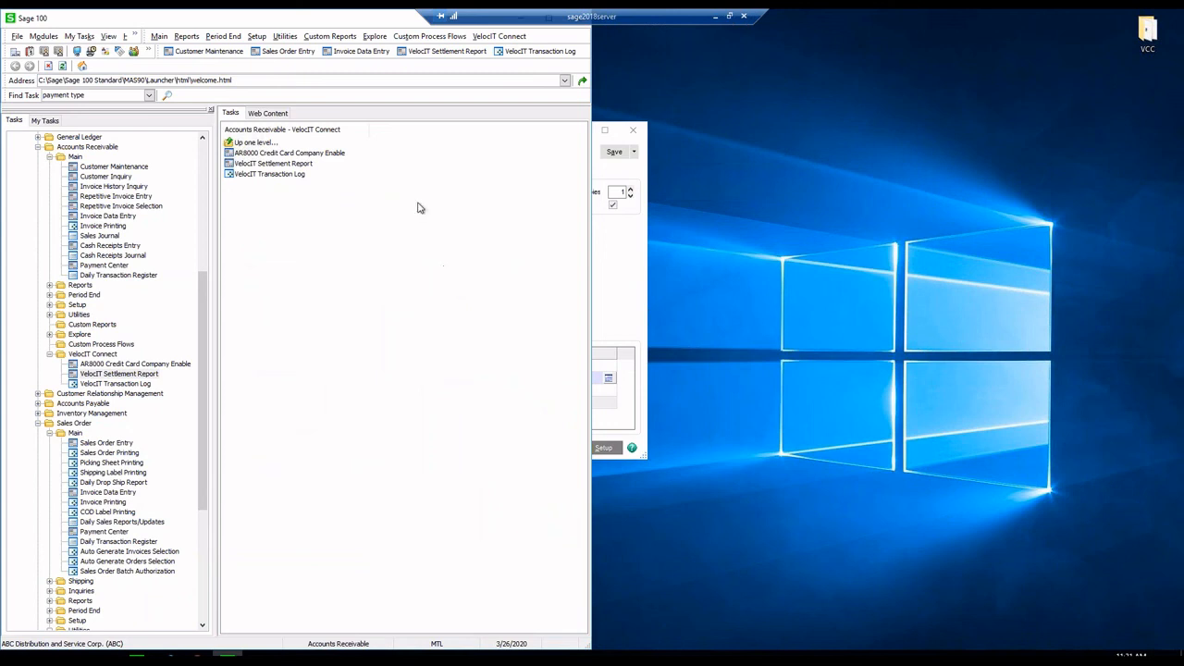
click(107, 443)
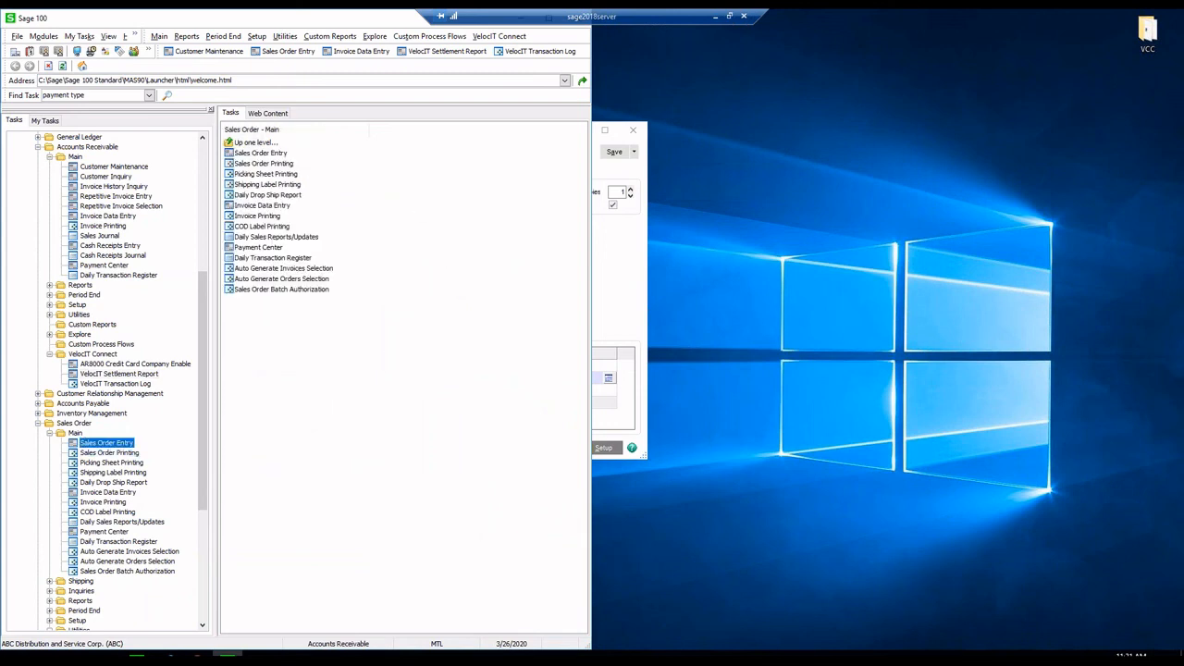